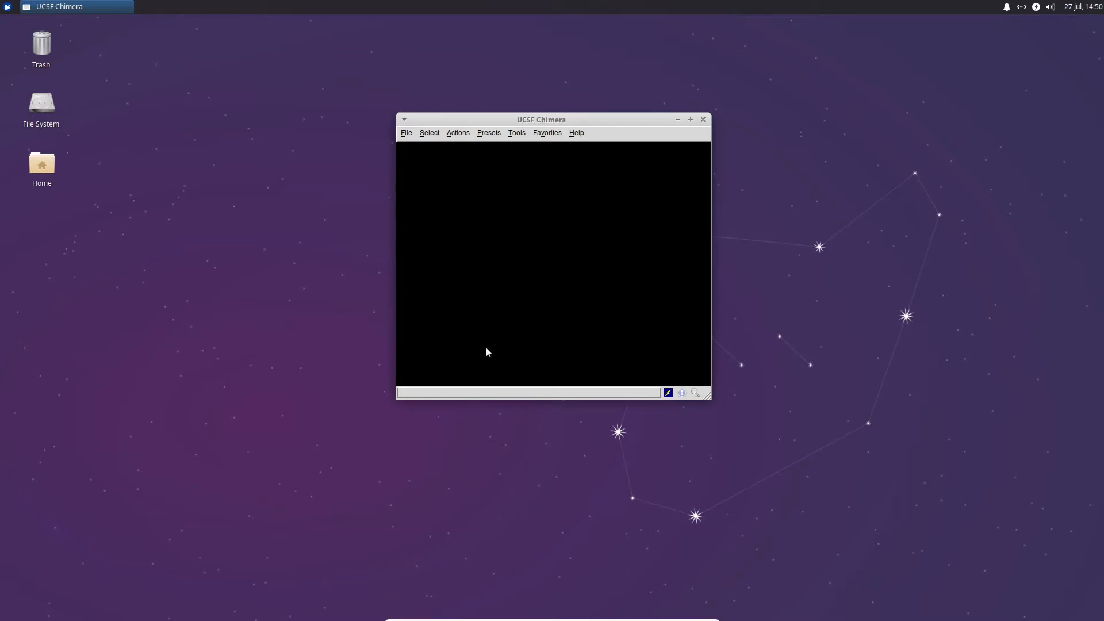
Step: Fetch structure 4s0n from the PDB database by its ID and maximize the molecule window
left_click(407, 137)
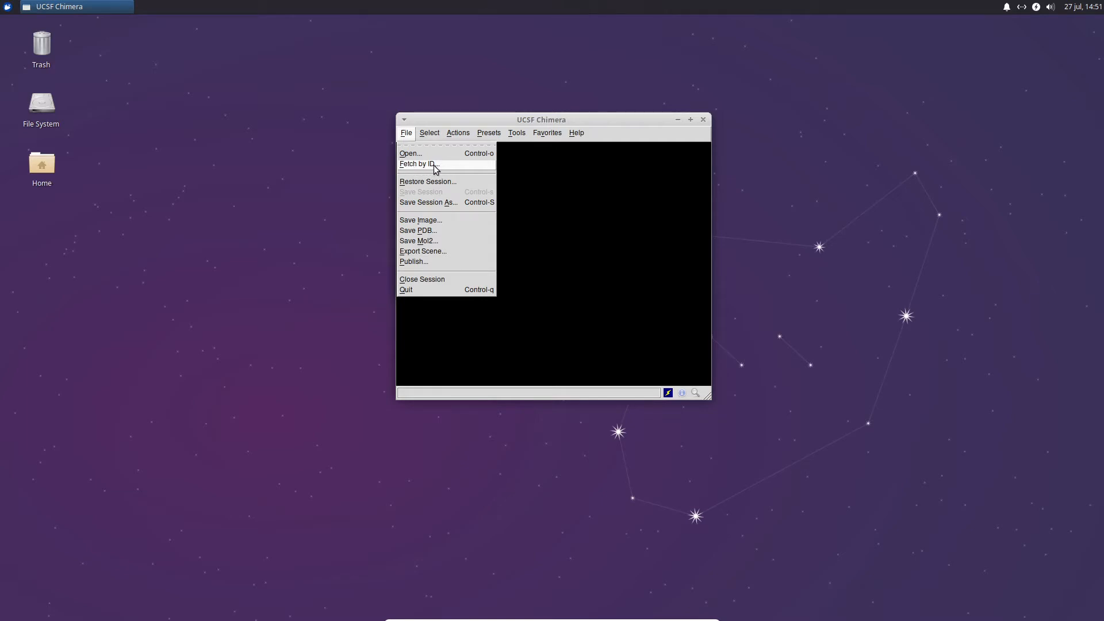
left_click(414, 165)
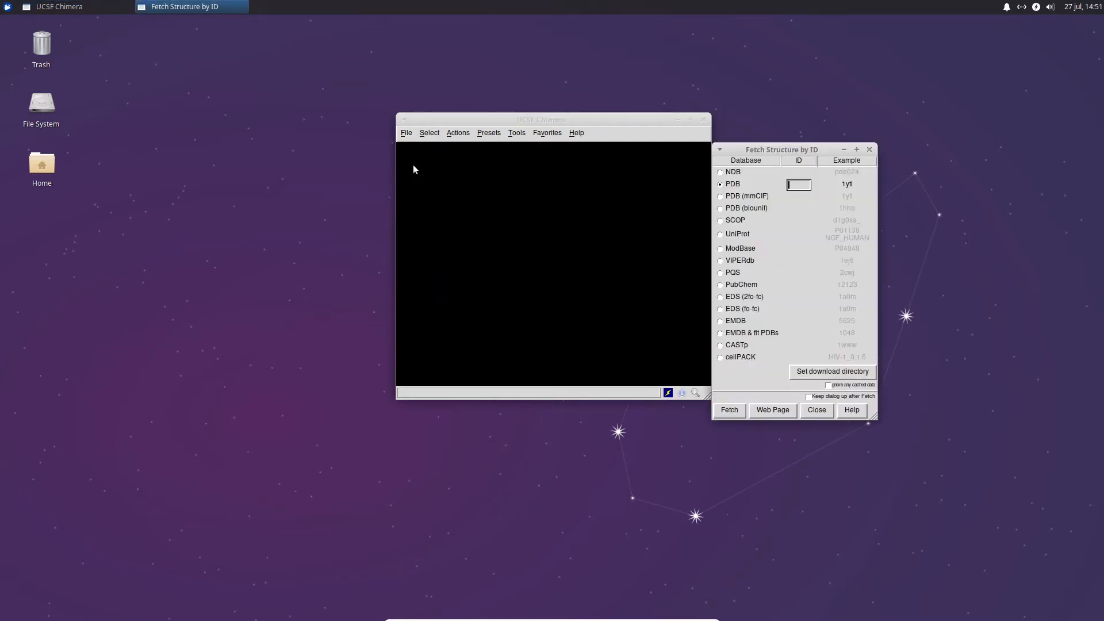
type("4s0n")
left_click(731, 410)
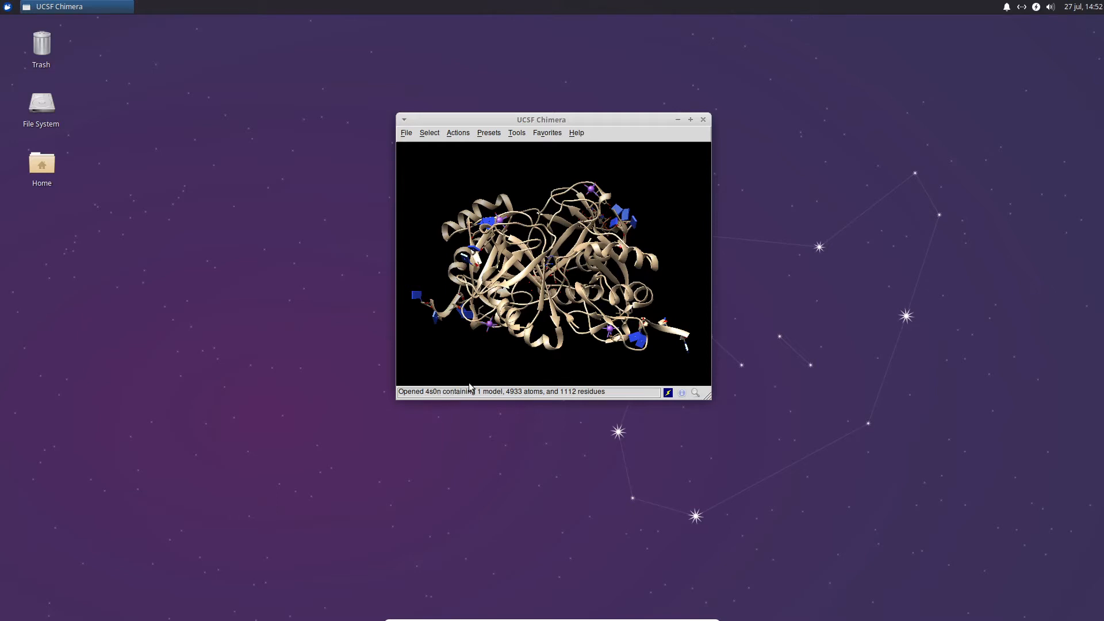
left_click(691, 120)
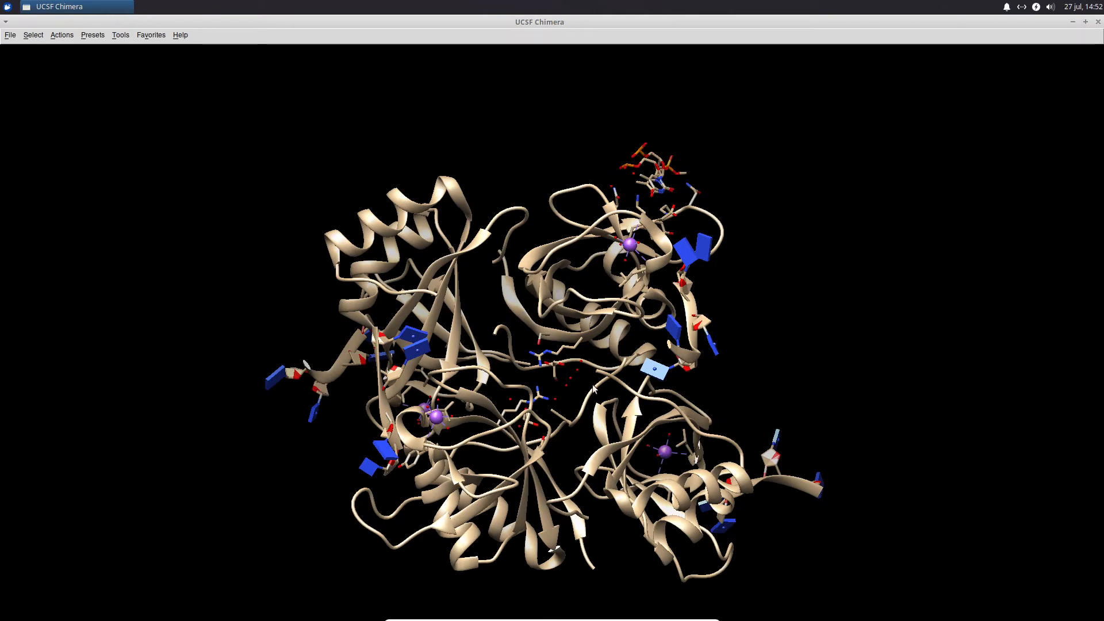
Step: Select all nucleic acid parts of the structure
left_click_drag(515, 326, 573, 310)
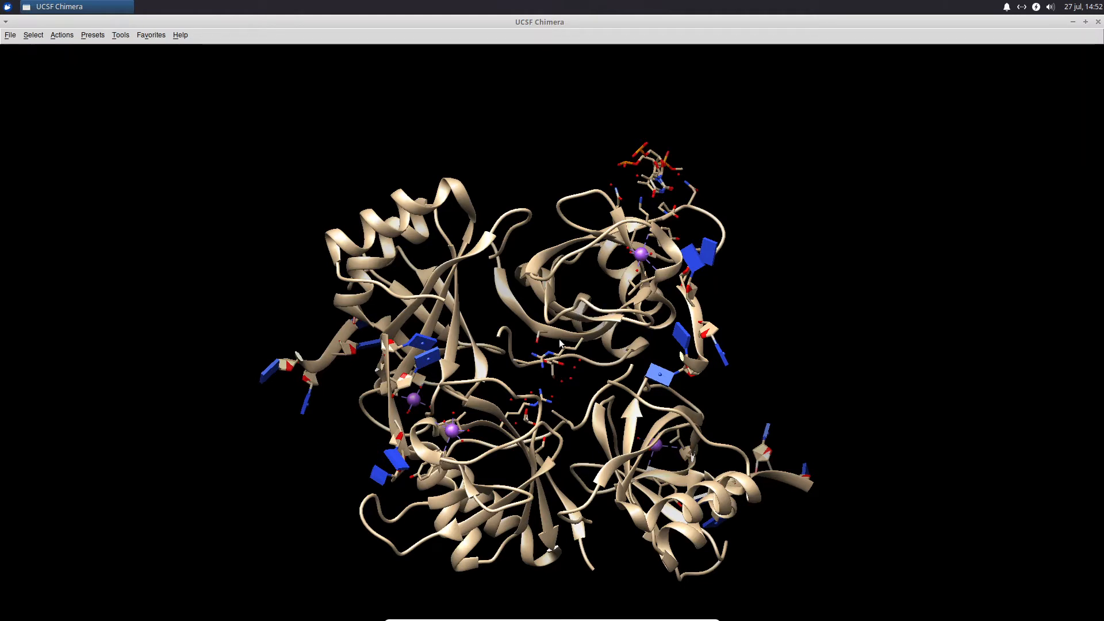
middle_click_drag(537, 360, 524, 313)
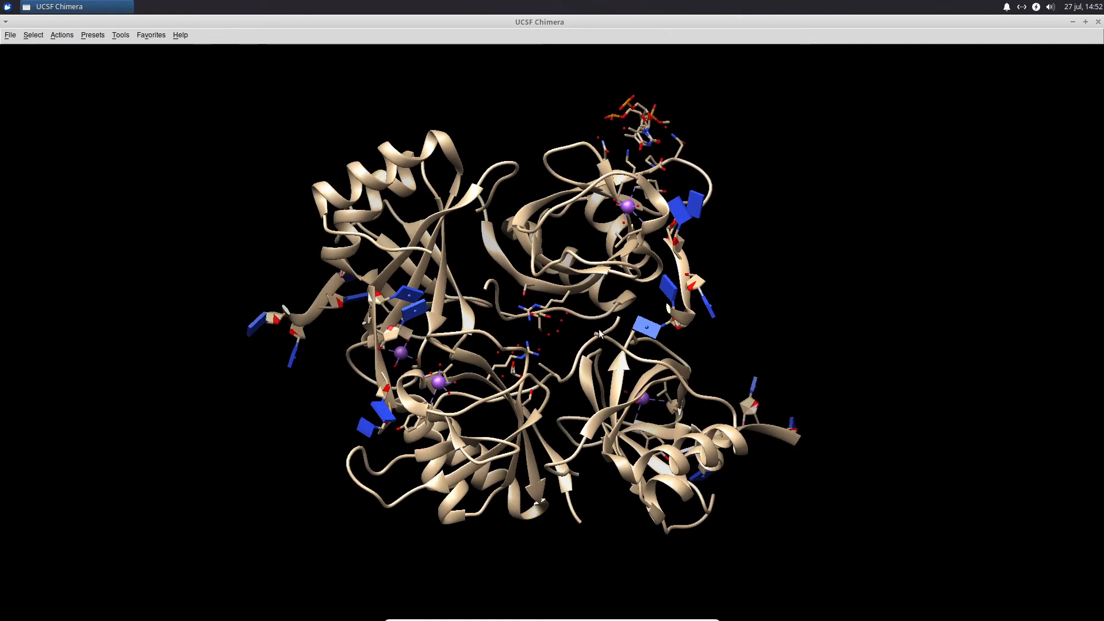
left_click(33, 35)
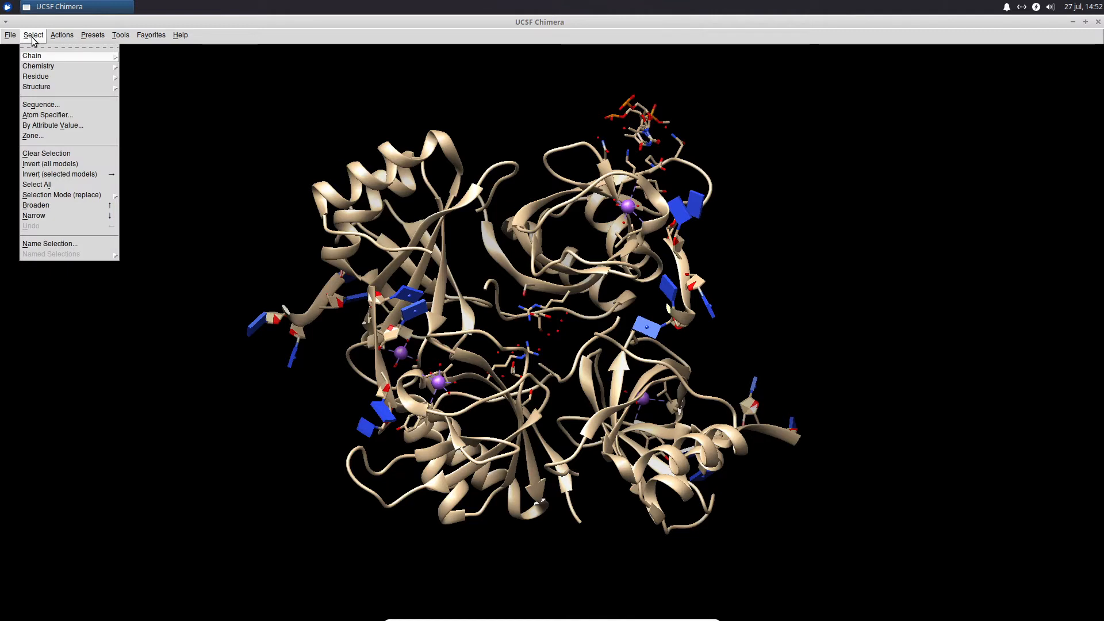
mouse_move(62, 56)
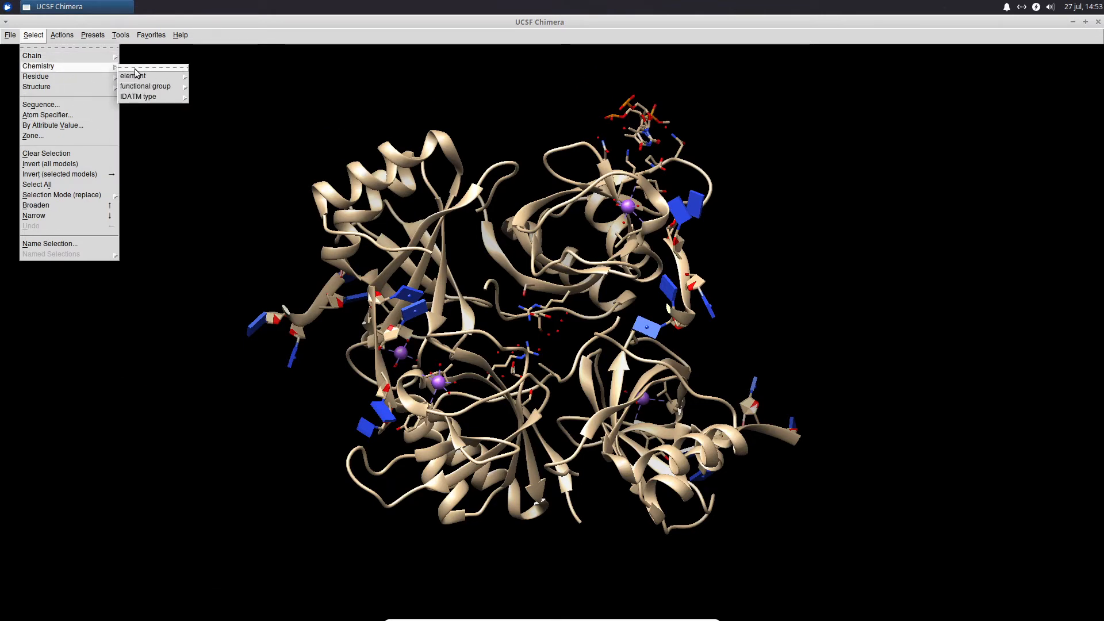
mouse_move(145, 79)
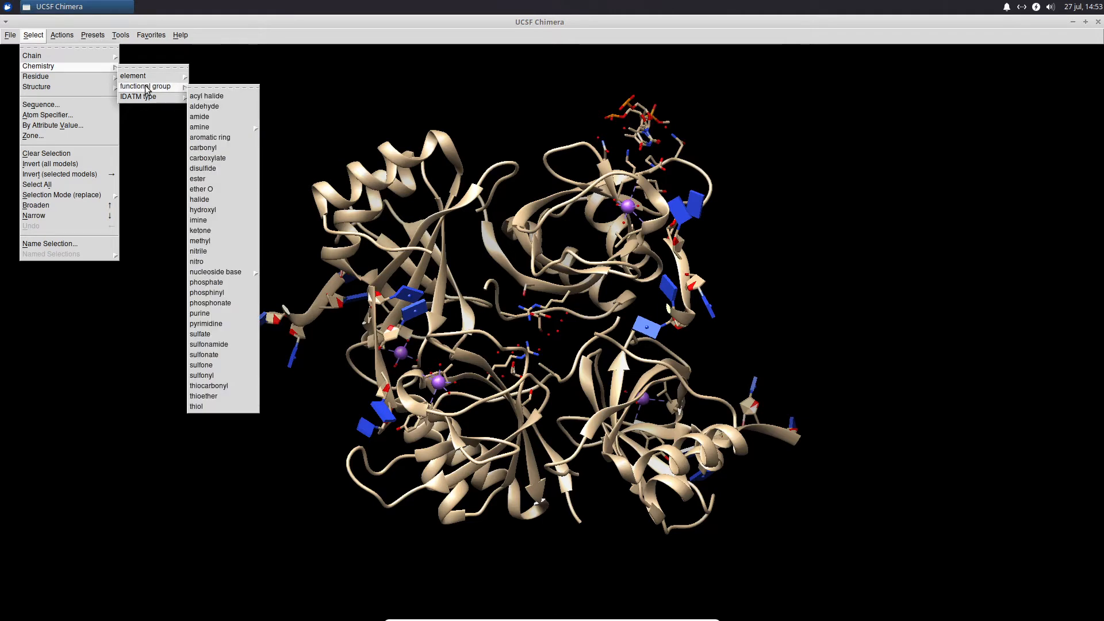
mouse_move(102, 78)
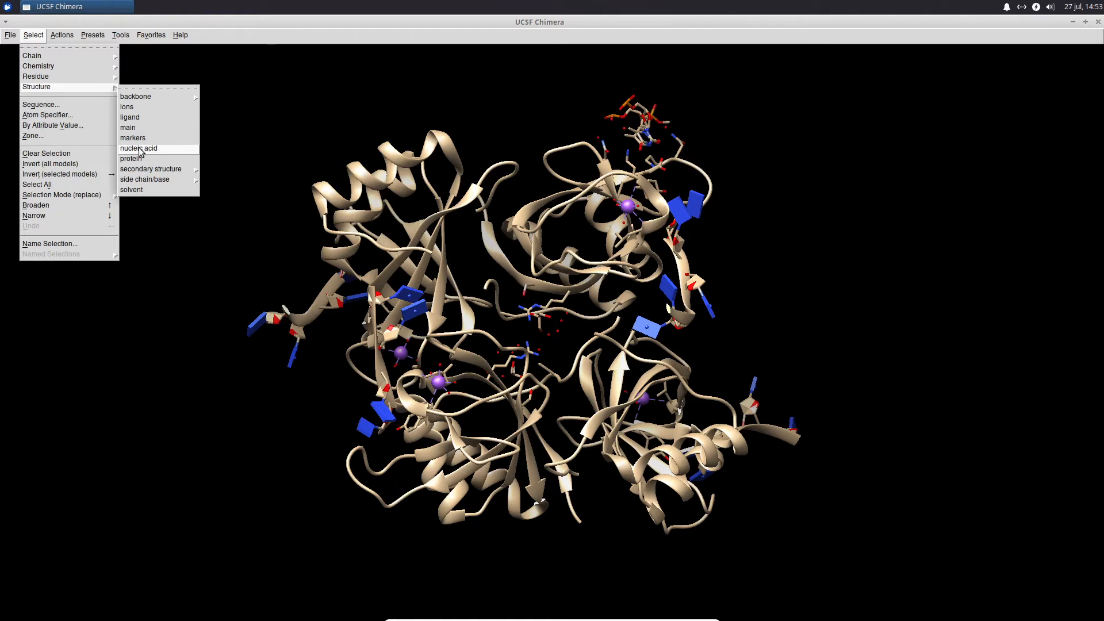
left_click(140, 150)
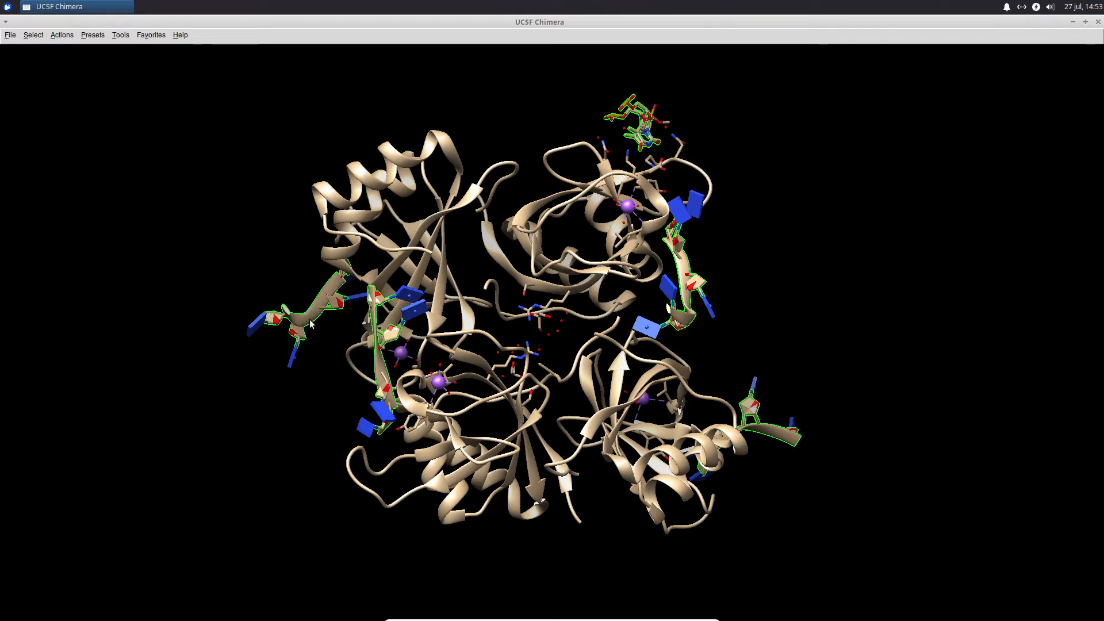
Step: Select chain A and invert the selection across all models
left_click(37, 36)
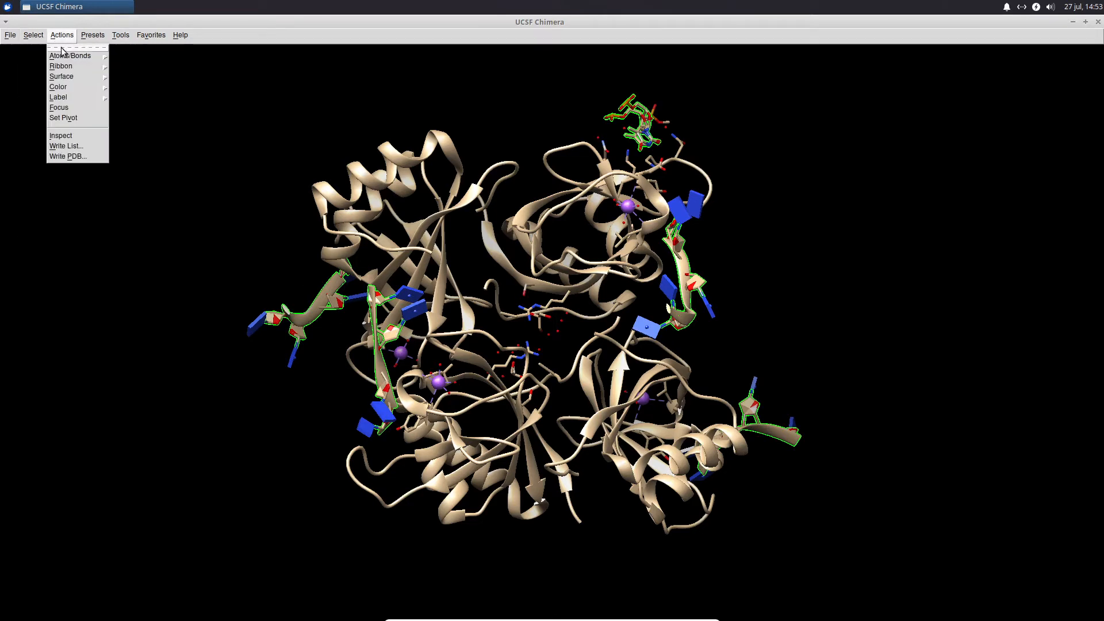
mouse_move(117, 56)
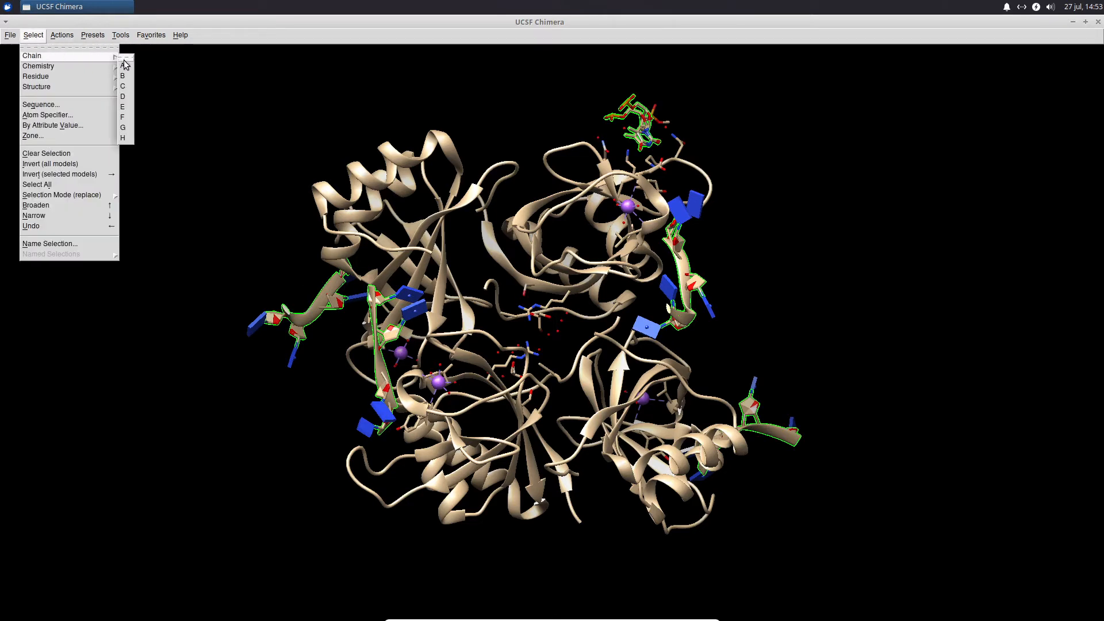
left_click(123, 66)
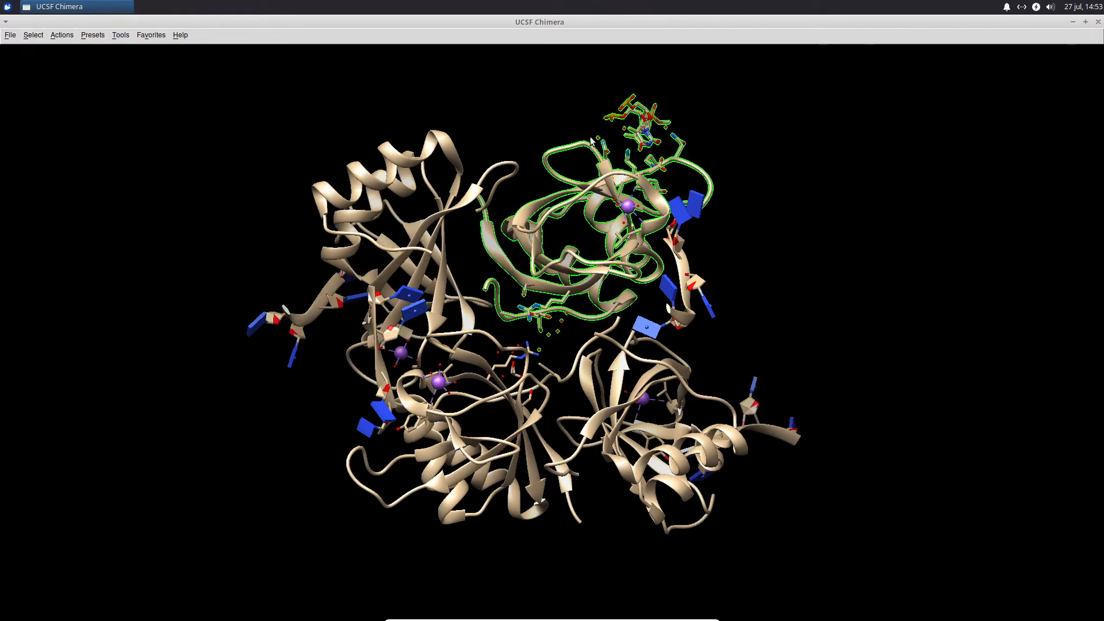
left_click(37, 38)
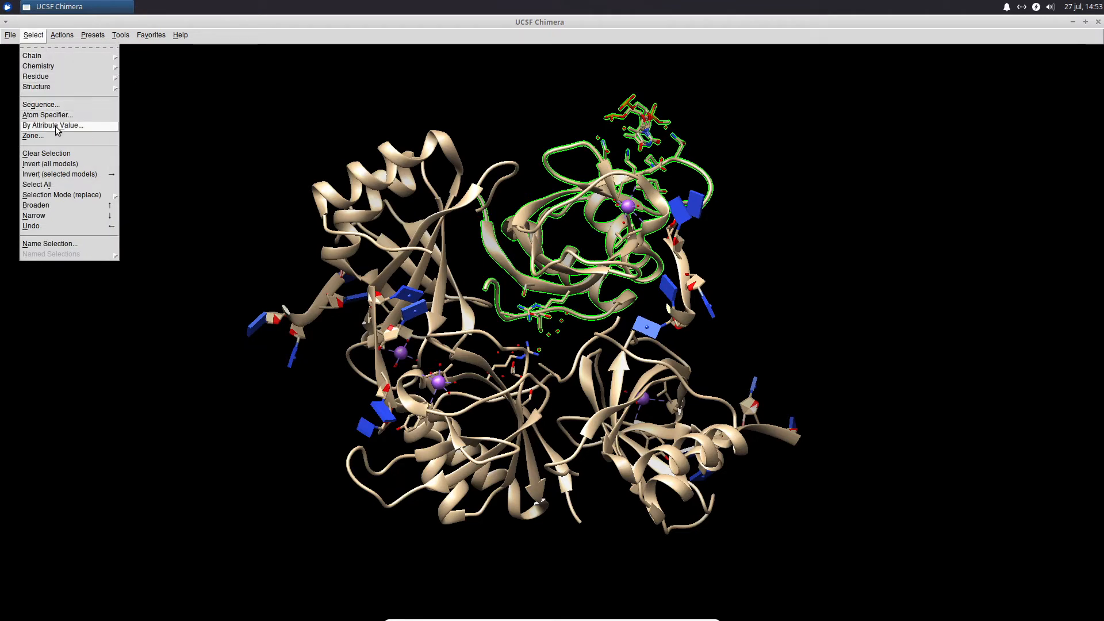
left_click(53, 166)
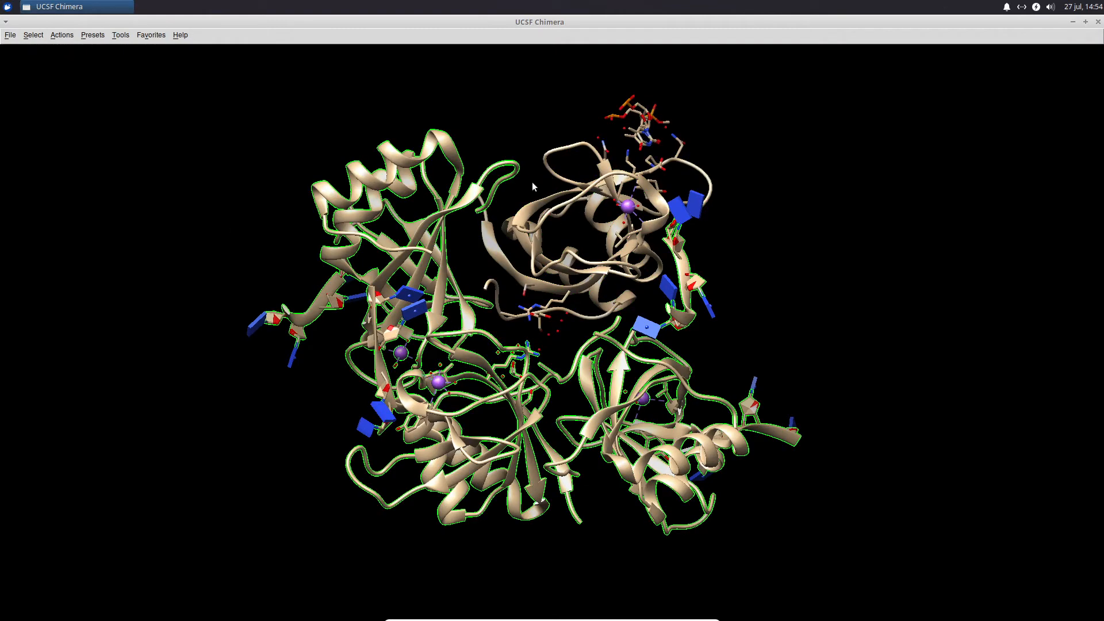
Step: Select the entire structure and clear the selection again
left_click(33, 35)
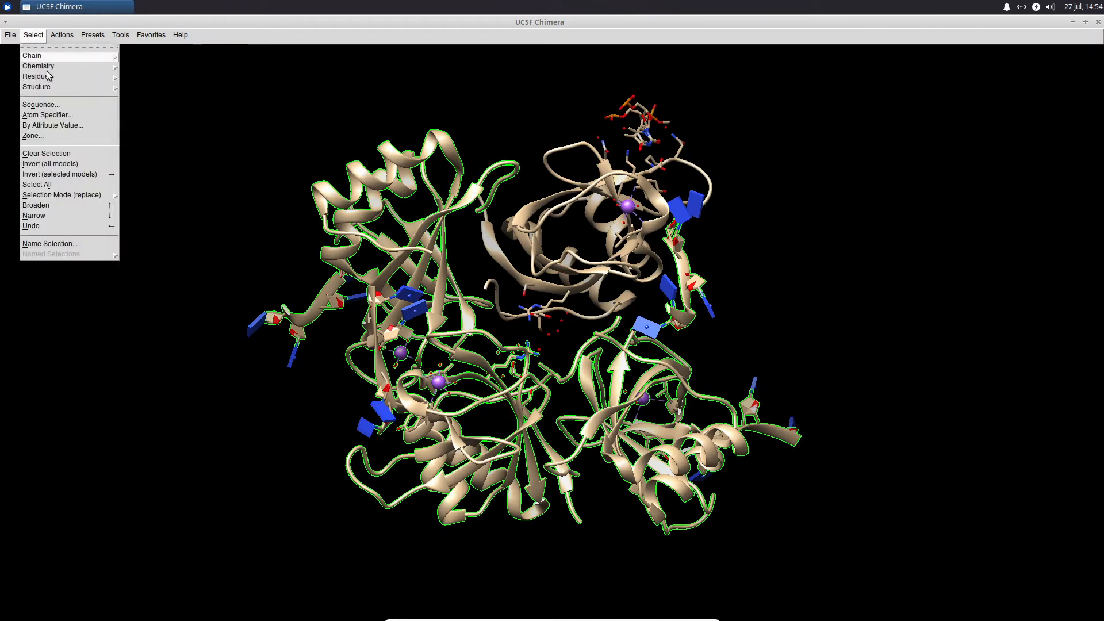
left_click(54, 184)
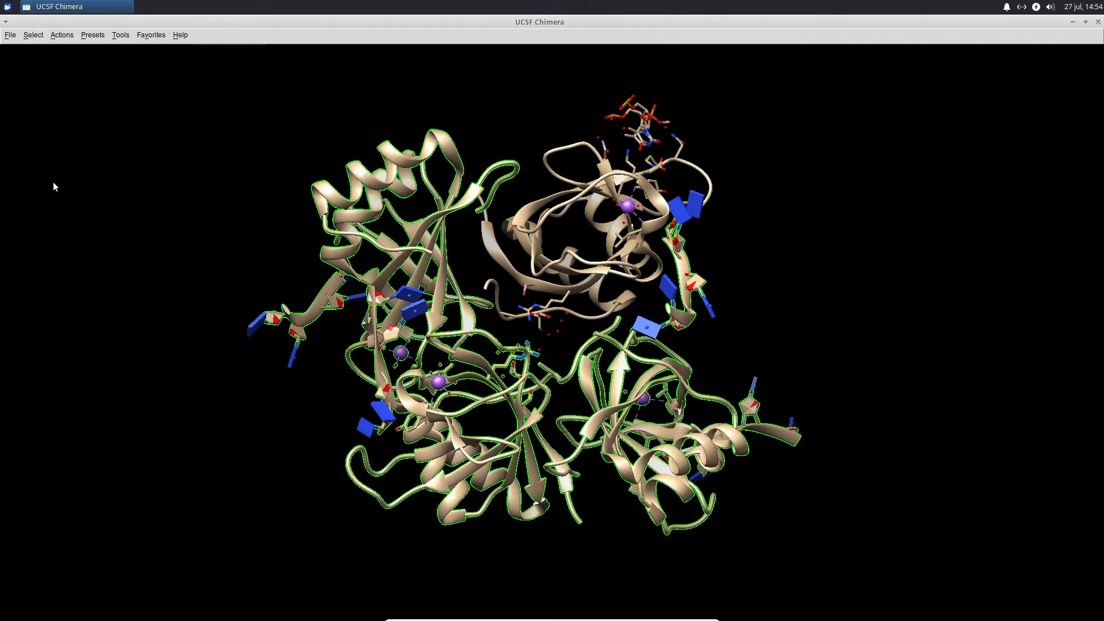
left_click(34, 36)
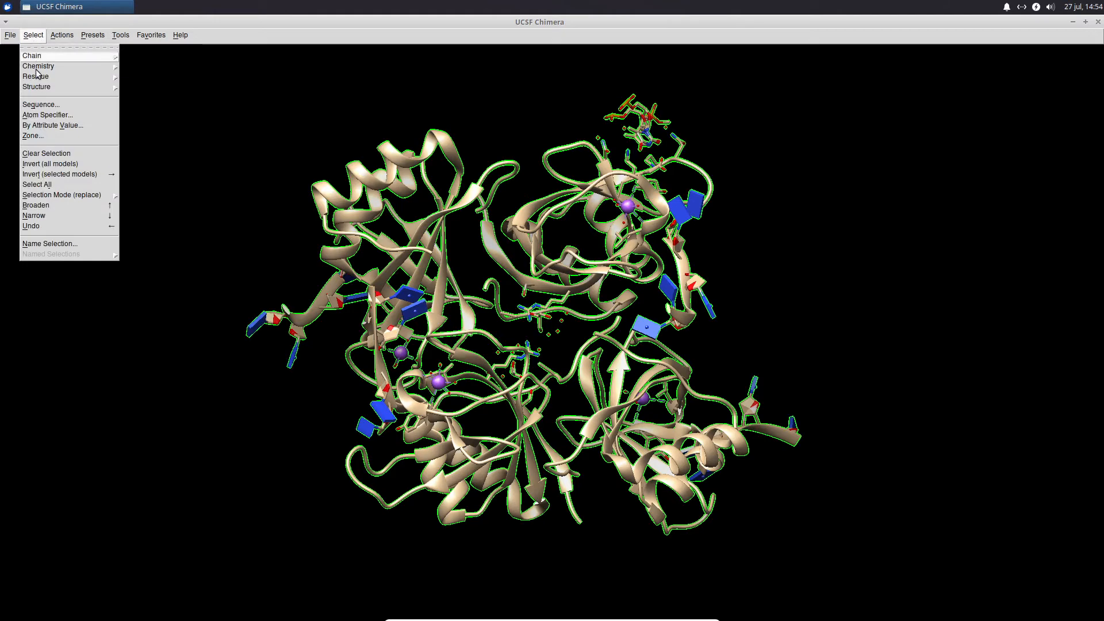
left_click(46, 155)
Step: Select chain A and show its atoms and bonds
left_click(62, 36)
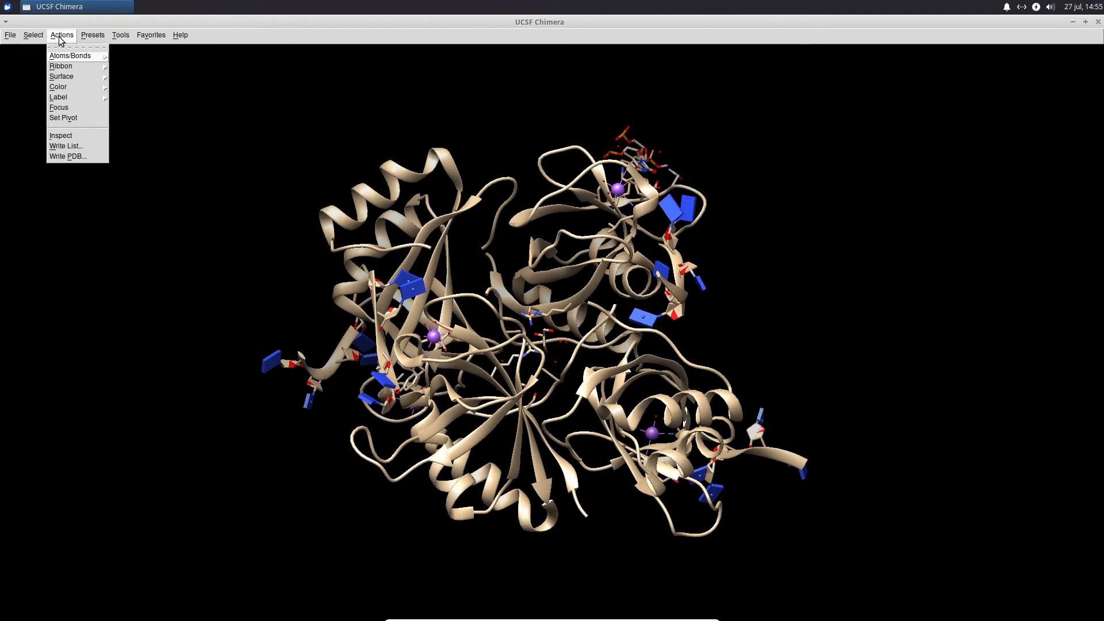
mouse_move(33, 35)
mouse_move(42, 55)
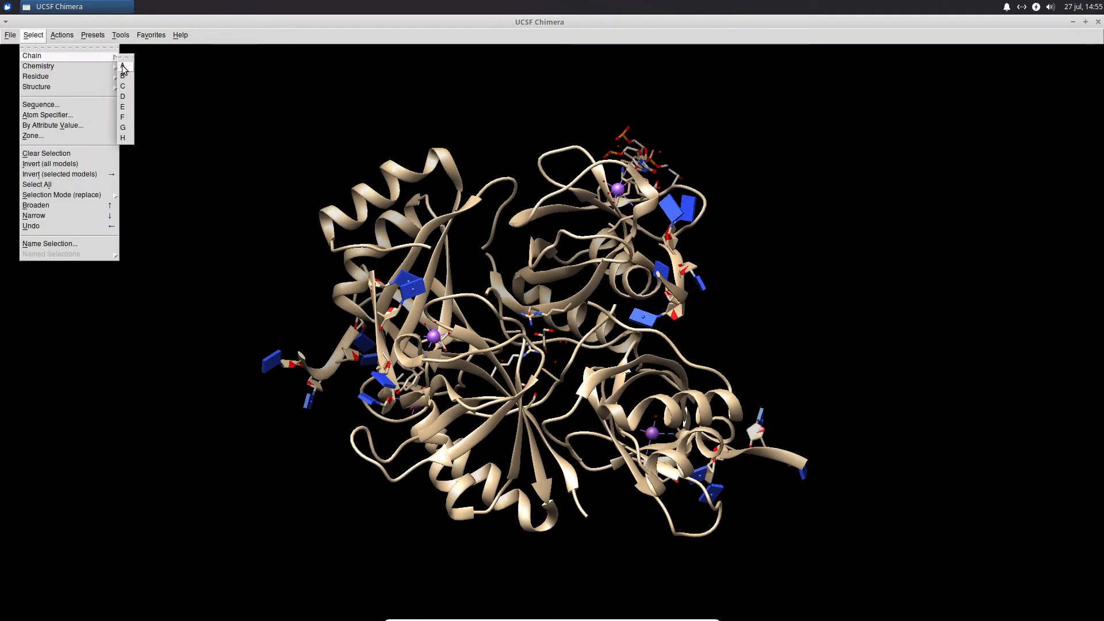
left_click(122, 67)
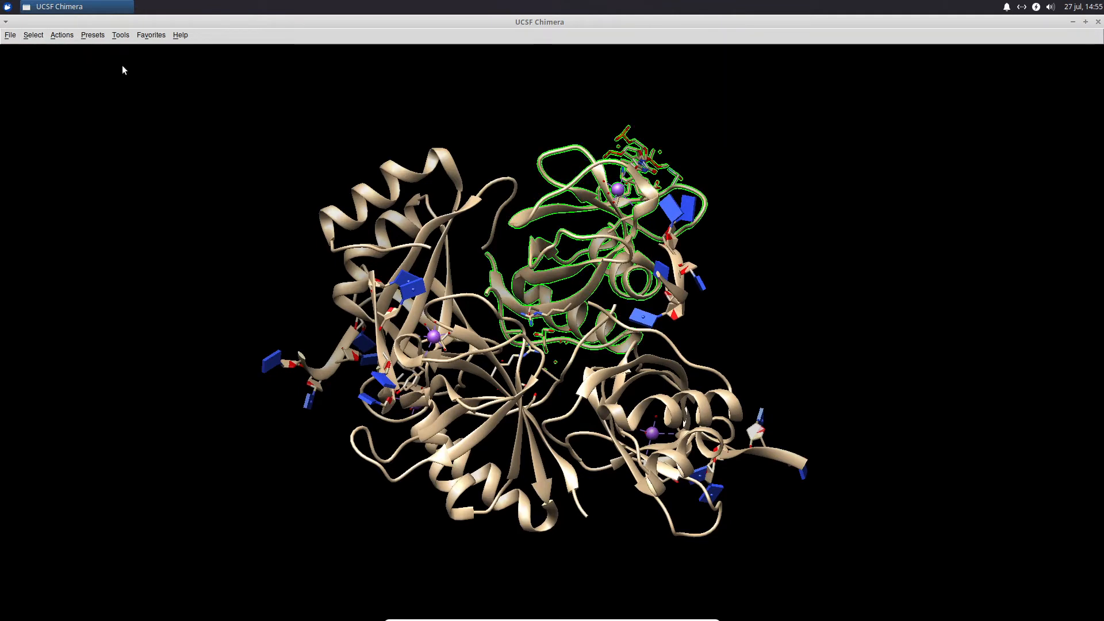
left_click(62, 38)
mouse_move(69, 56)
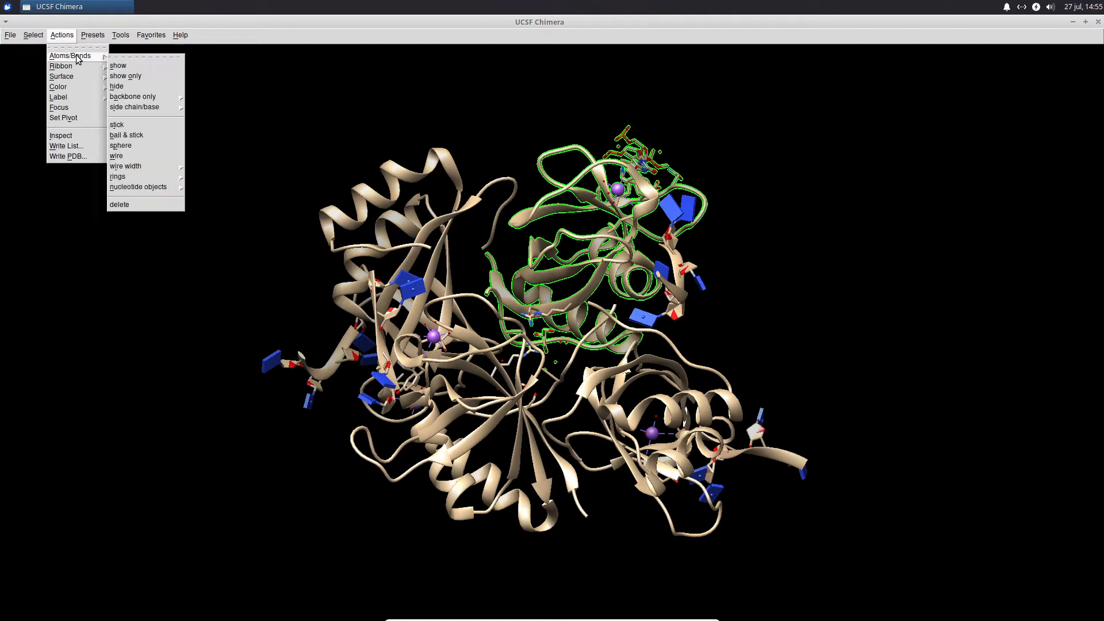
left_click(127, 66)
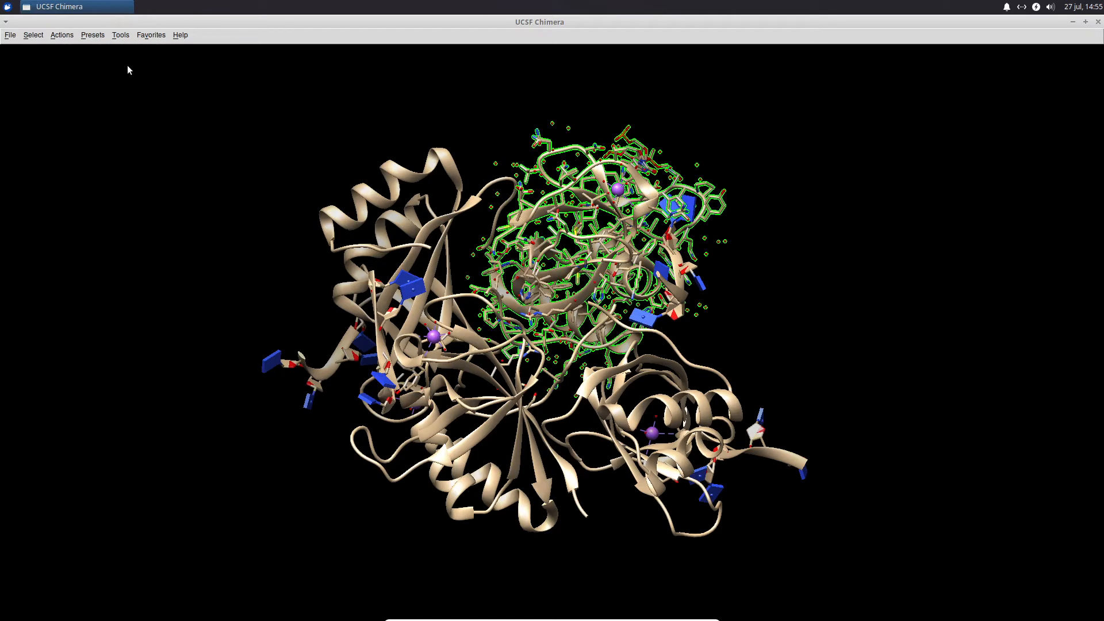
Step: Set the atoms and bonds of the selected chain A to stick representation
left_click(63, 36)
mouse_move(91, 55)
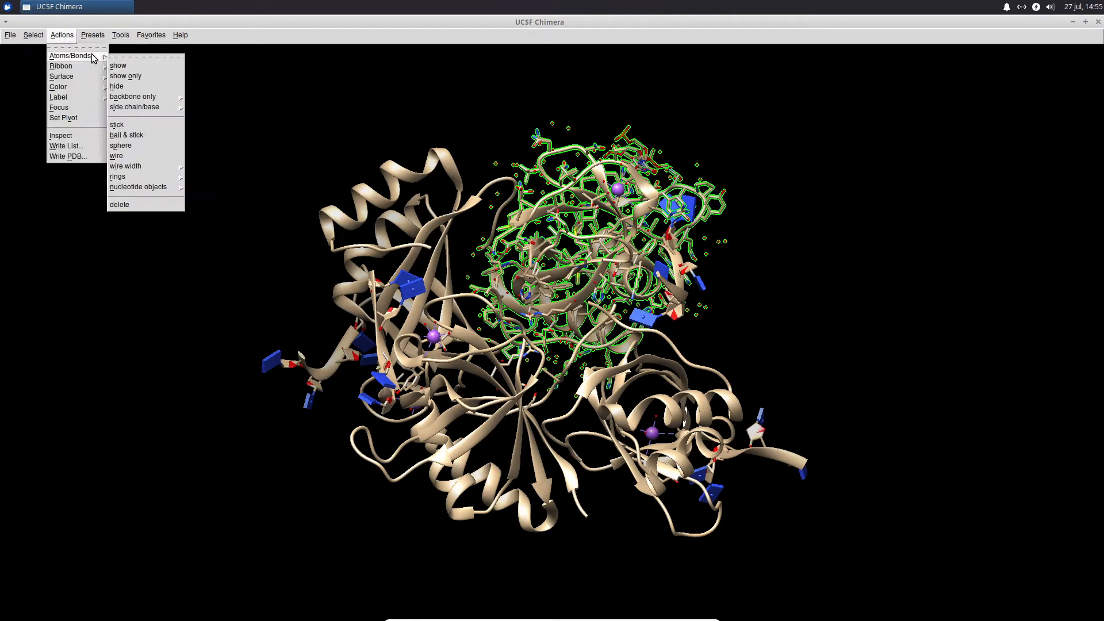
left_click(137, 125)
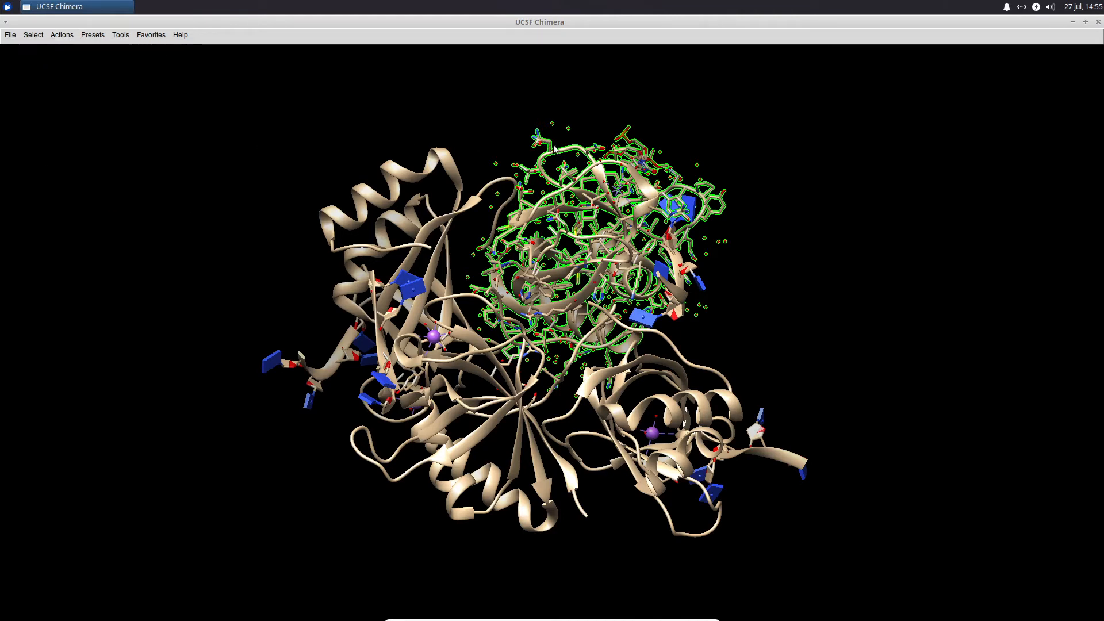
Step: Change chain A's atoms and bonds to wire representation with a wire width of 5
left_click(62, 35)
mouse_move(86, 55)
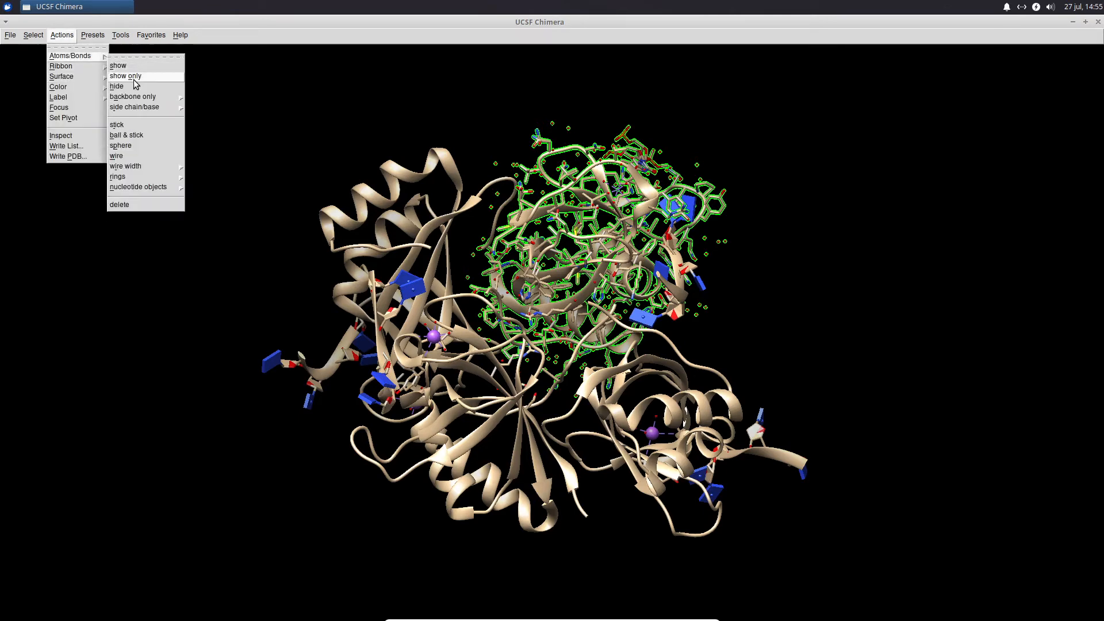
left_click(125, 155)
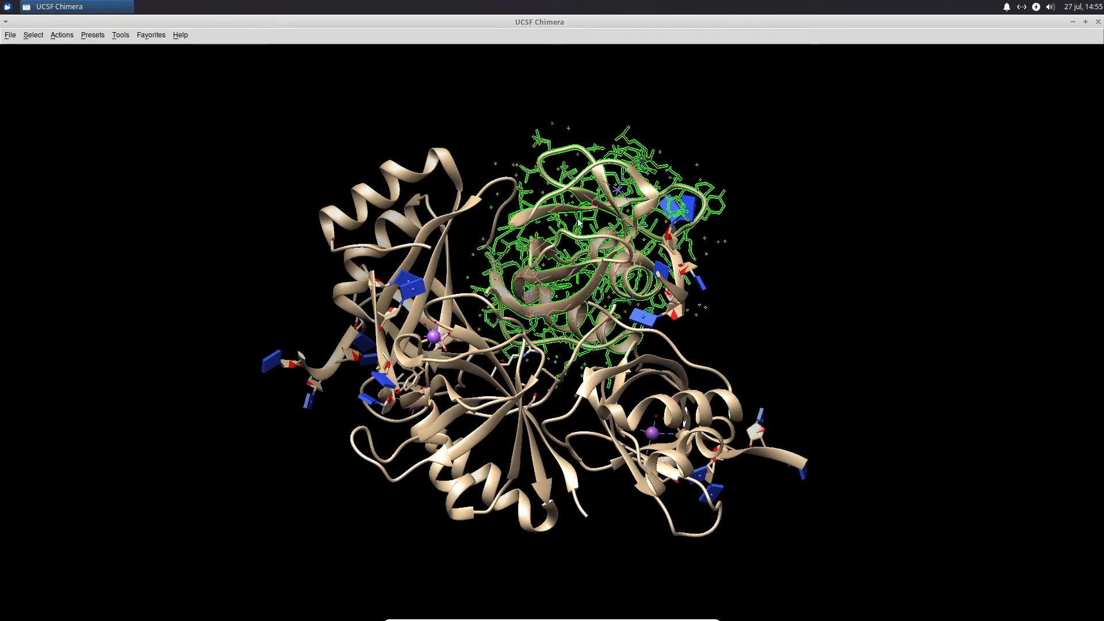
scroll(551, 154, "up", 2)
scroll(550, 154, "up", 3)
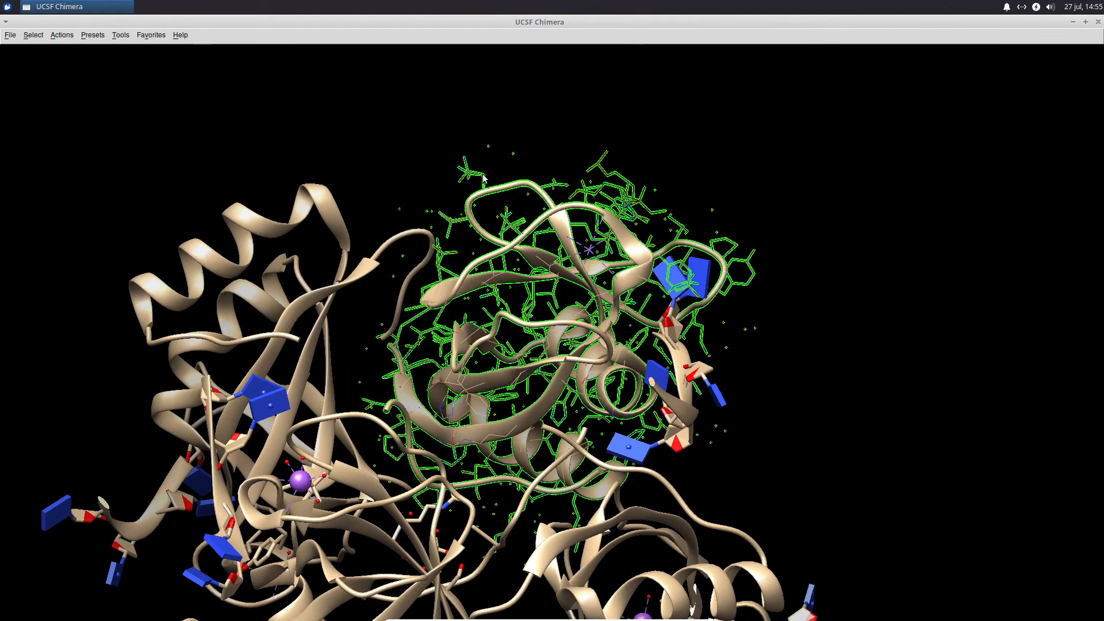
left_click(85, 38)
mouse_move(62, 43)
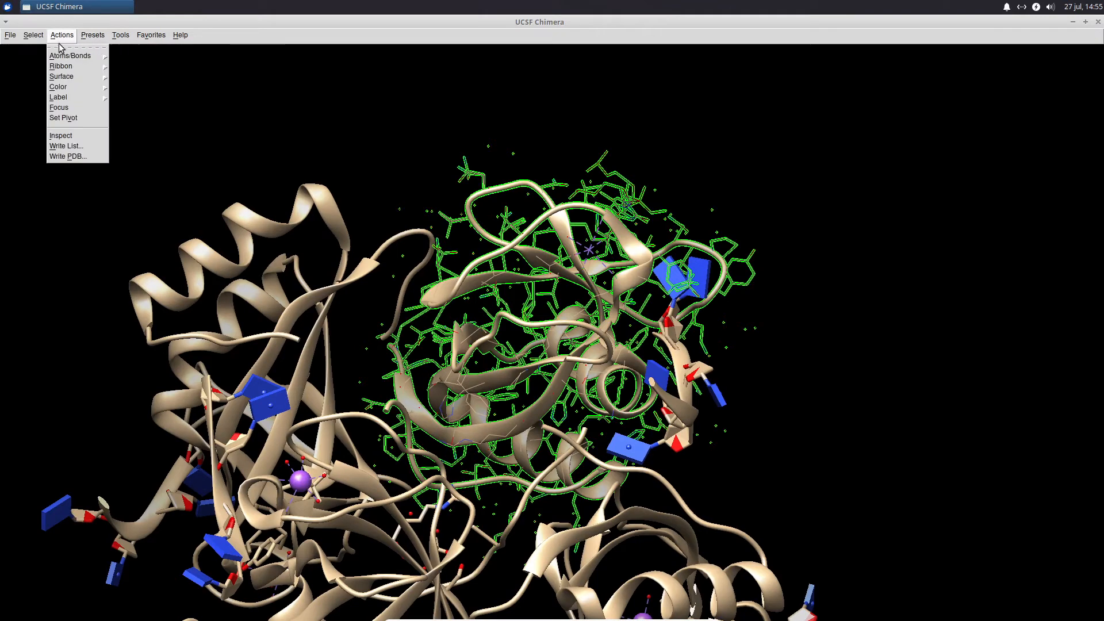
mouse_move(157, 171)
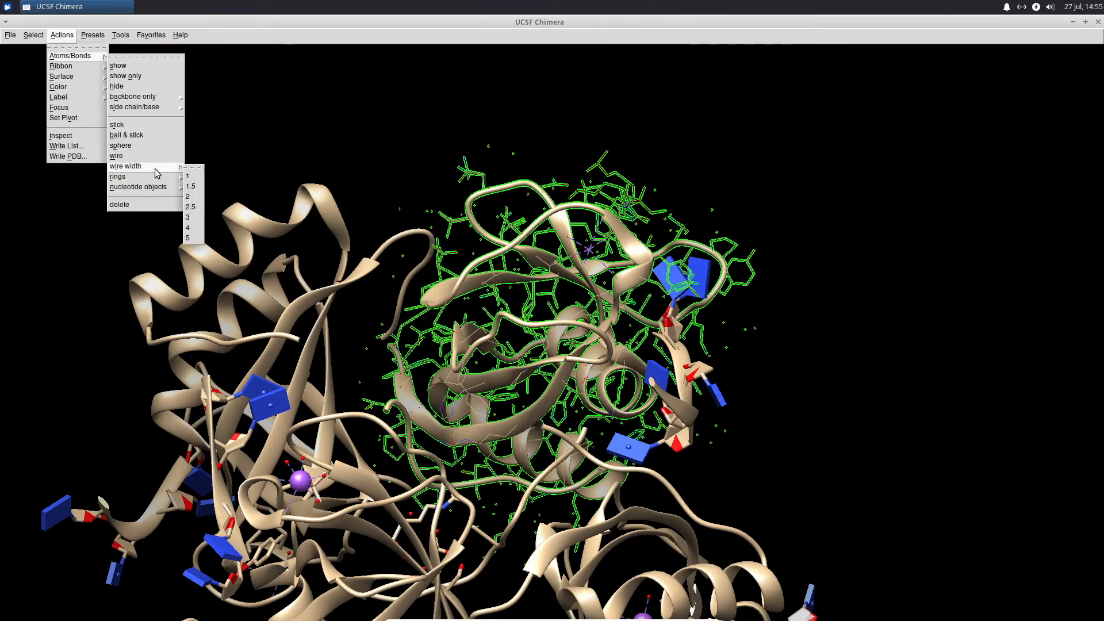
left_click(189, 238)
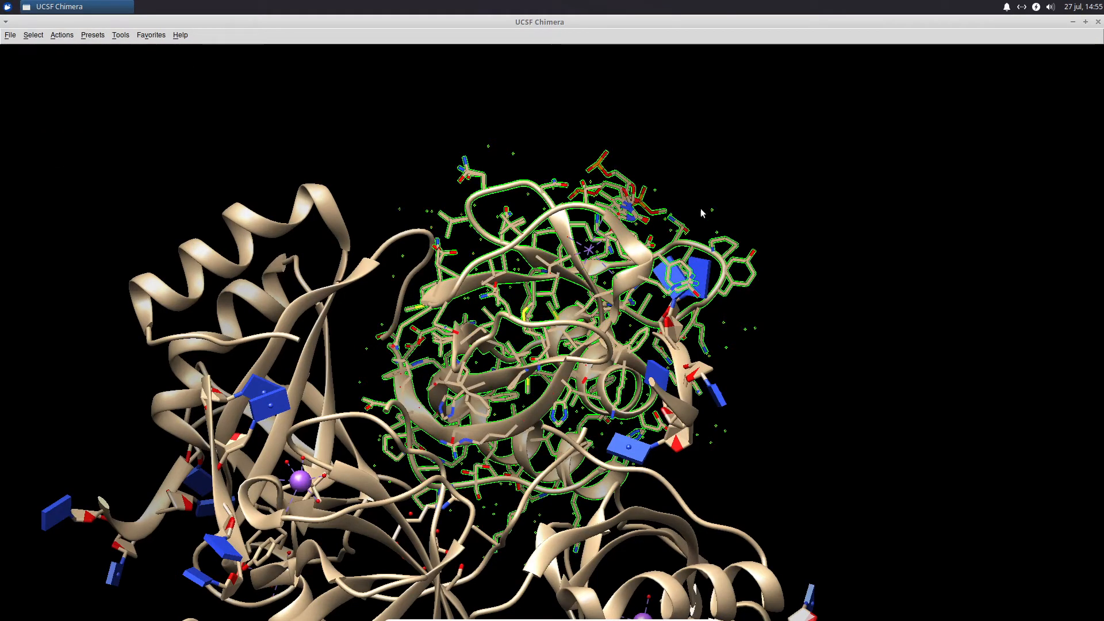
Step: Delete all atoms and bonds of the selected chain A from the structure
left_click(62, 36)
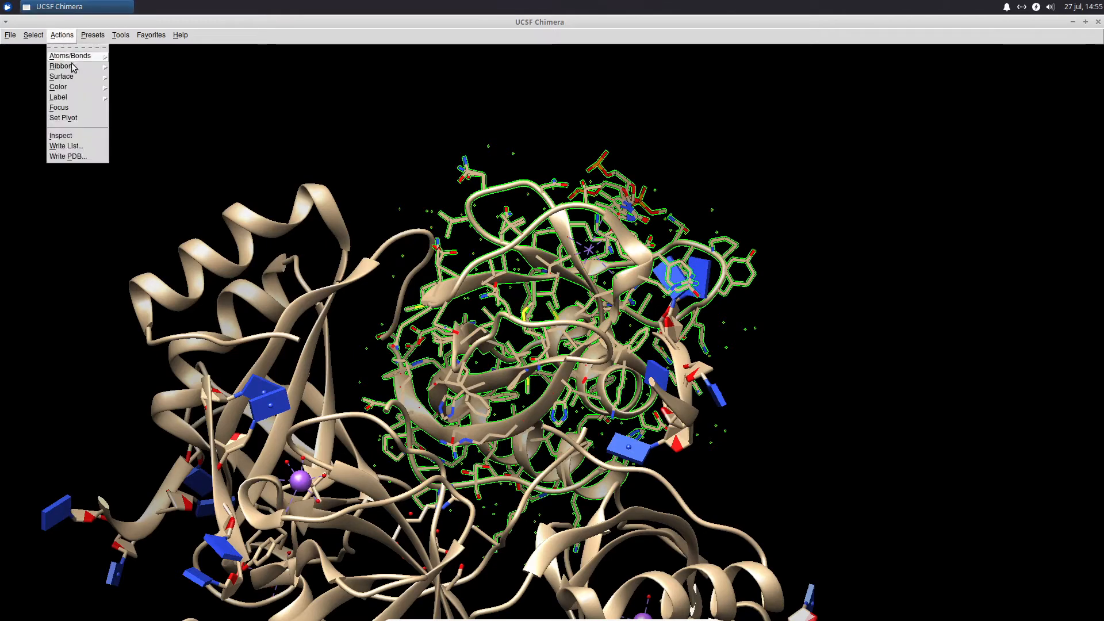
mouse_move(75, 58)
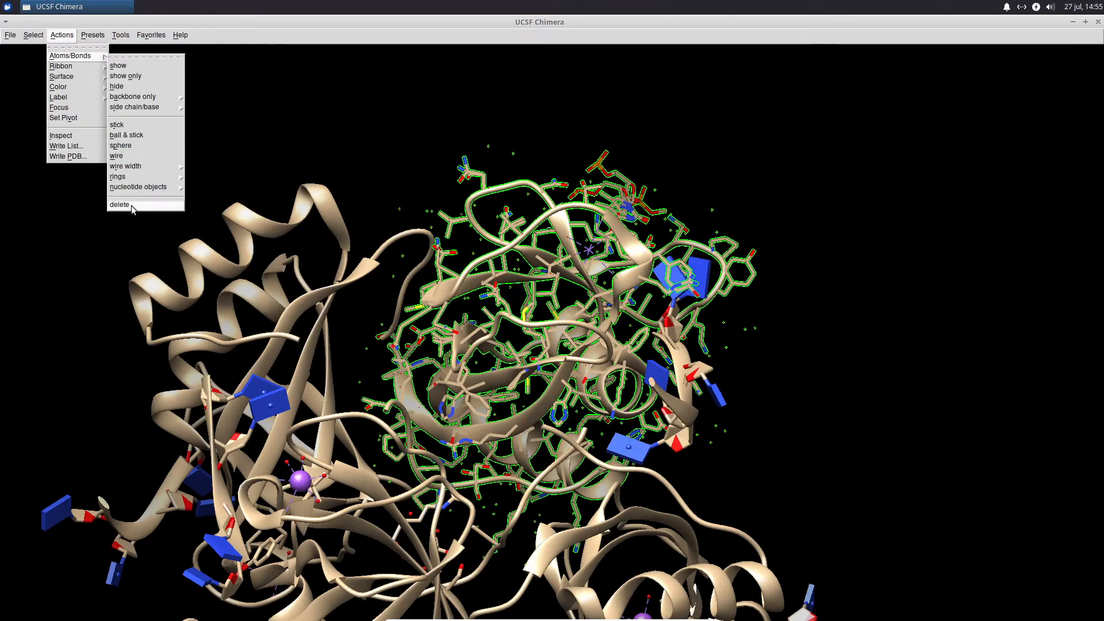
left_click(131, 205)
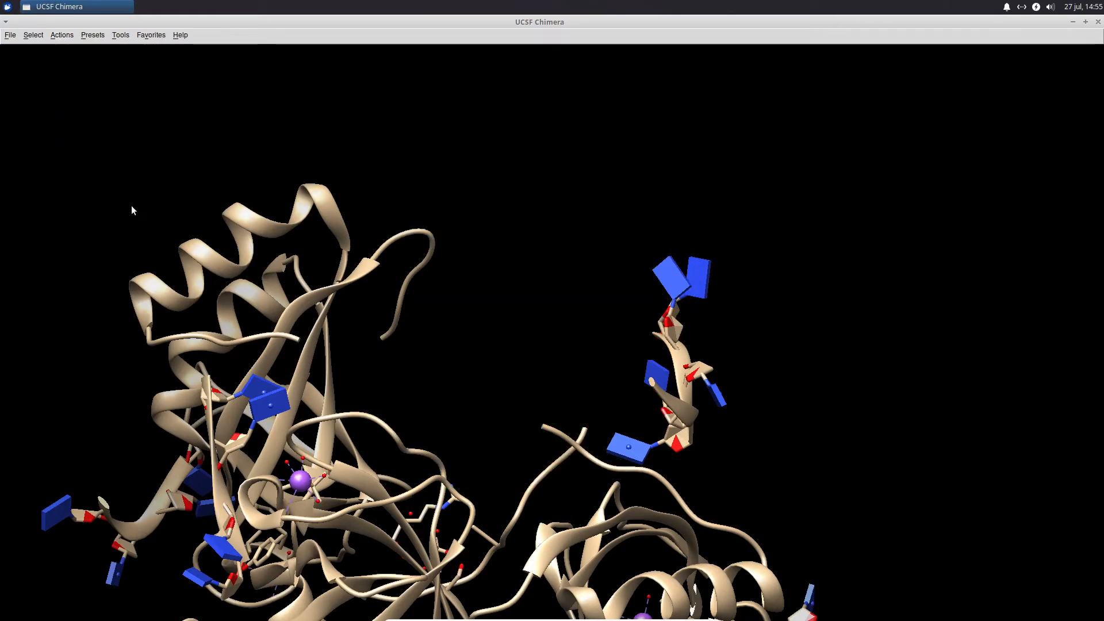
Step: Select chain B of the structure
middle_click_drag(140, 308, 335, 218)
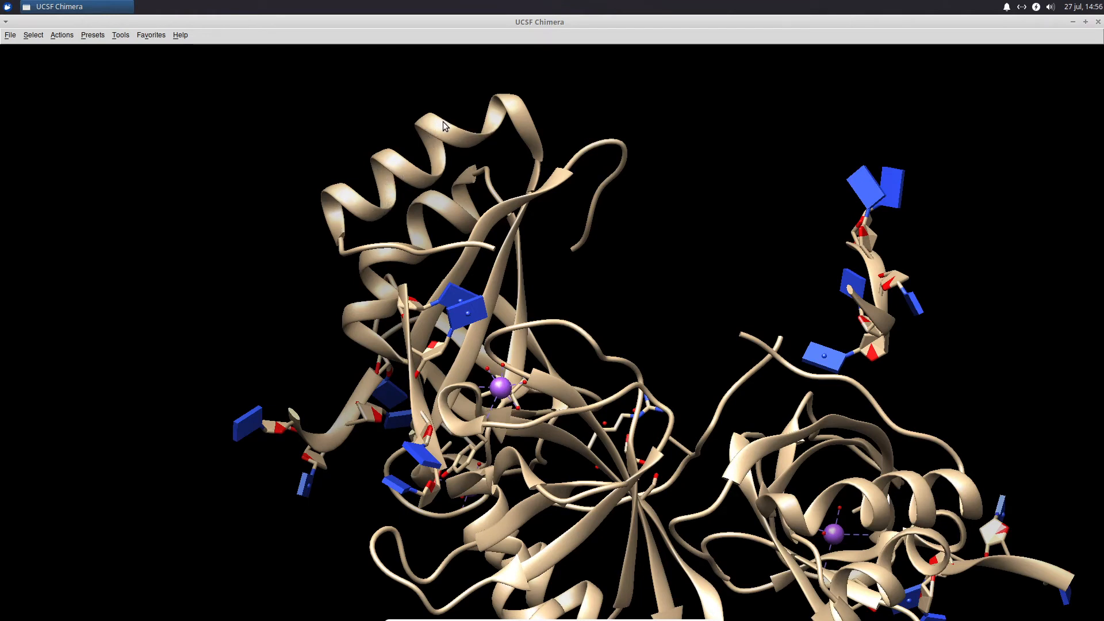
left_click_drag(503, 155, 281, 184)
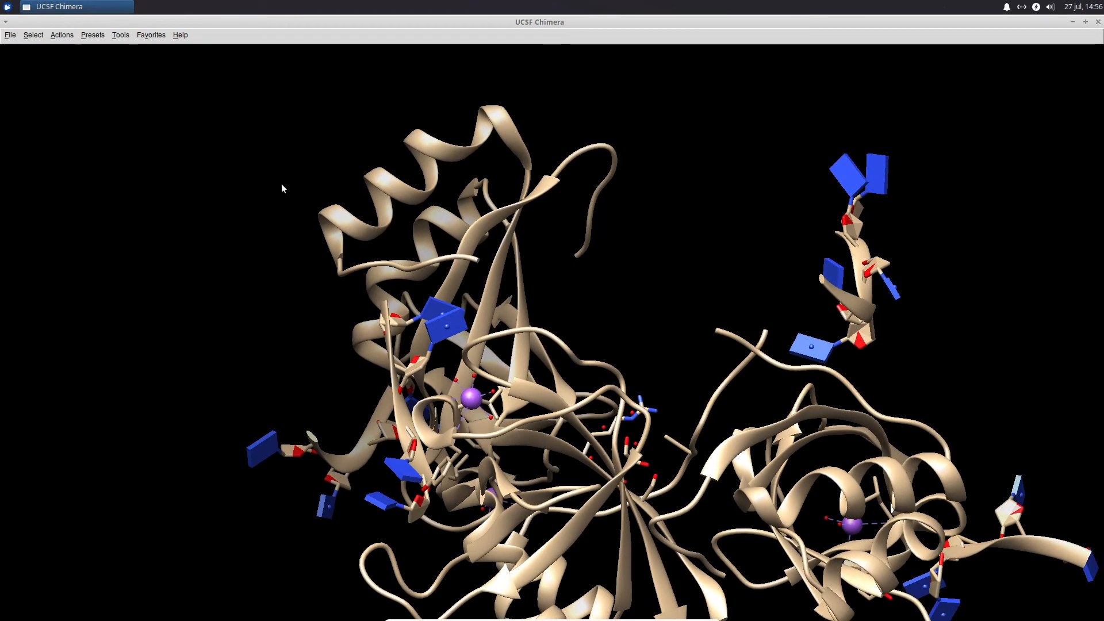
left_click(34, 38)
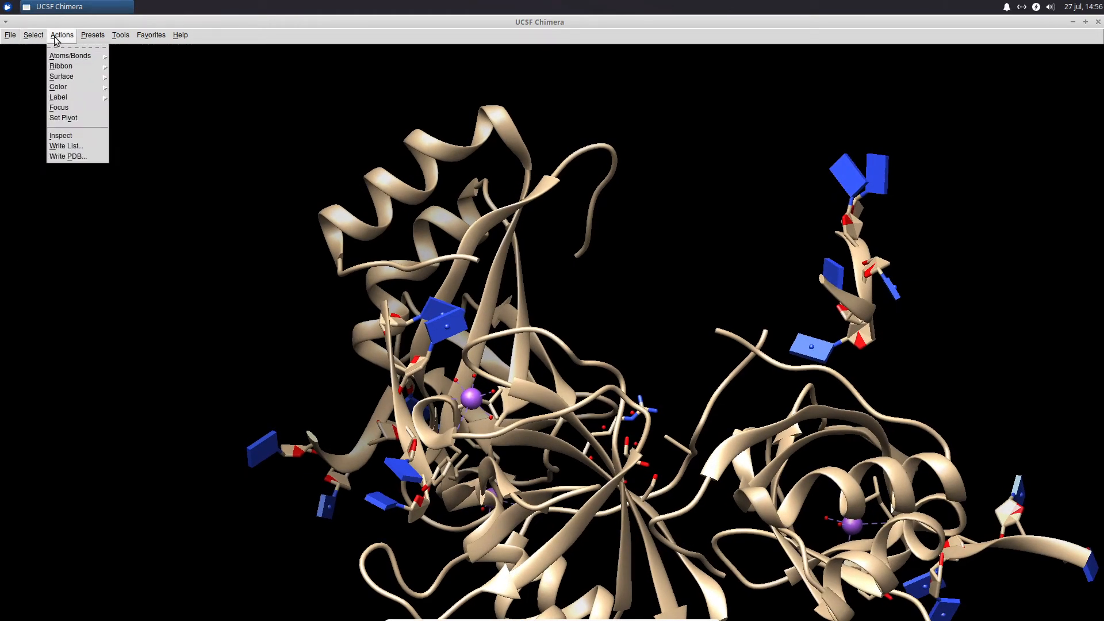
mouse_move(69, 60)
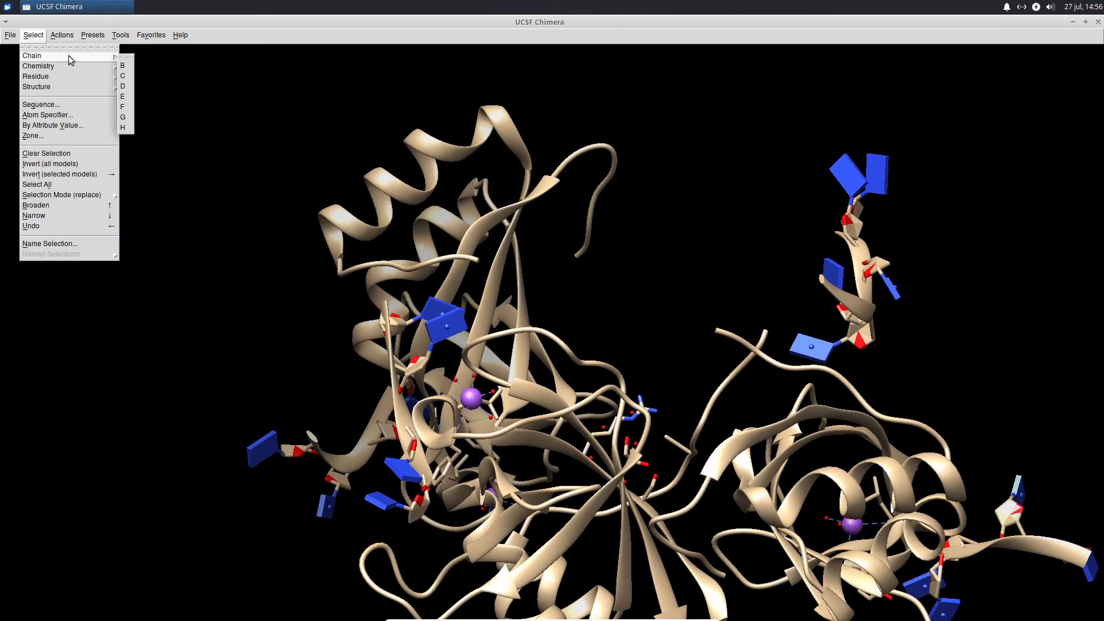
left_click(123, 67)
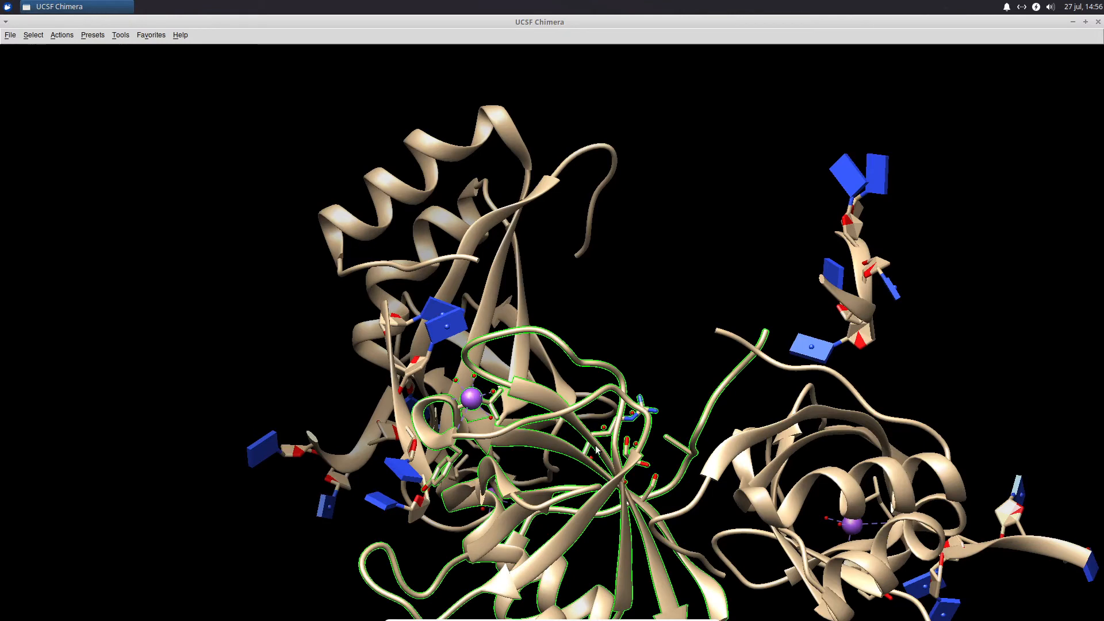
middle_click_drag(571, 371, 529, 369)
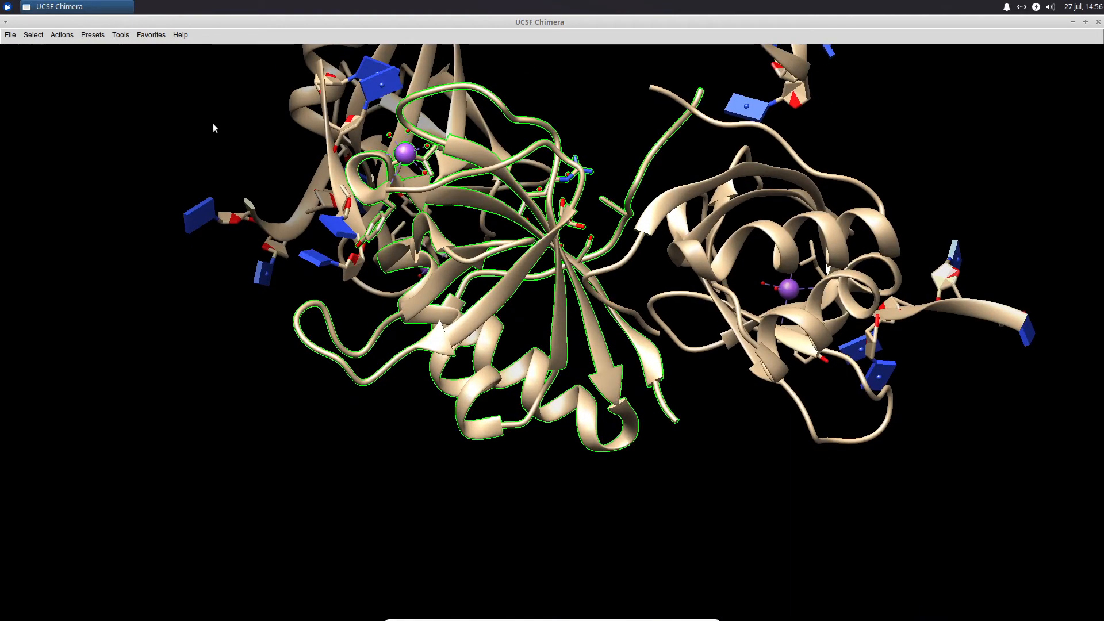
Step: Hide the ribbon of the selected chain B and show it again
left_click(69, 38)
mouse_move(83, 65)
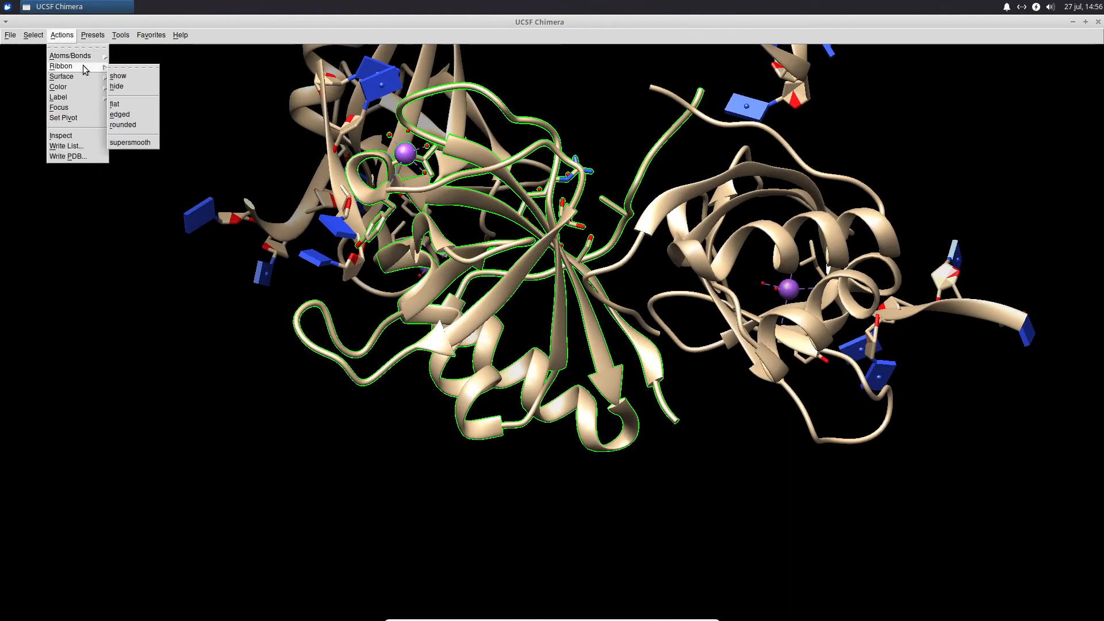
left_click(118, 87)
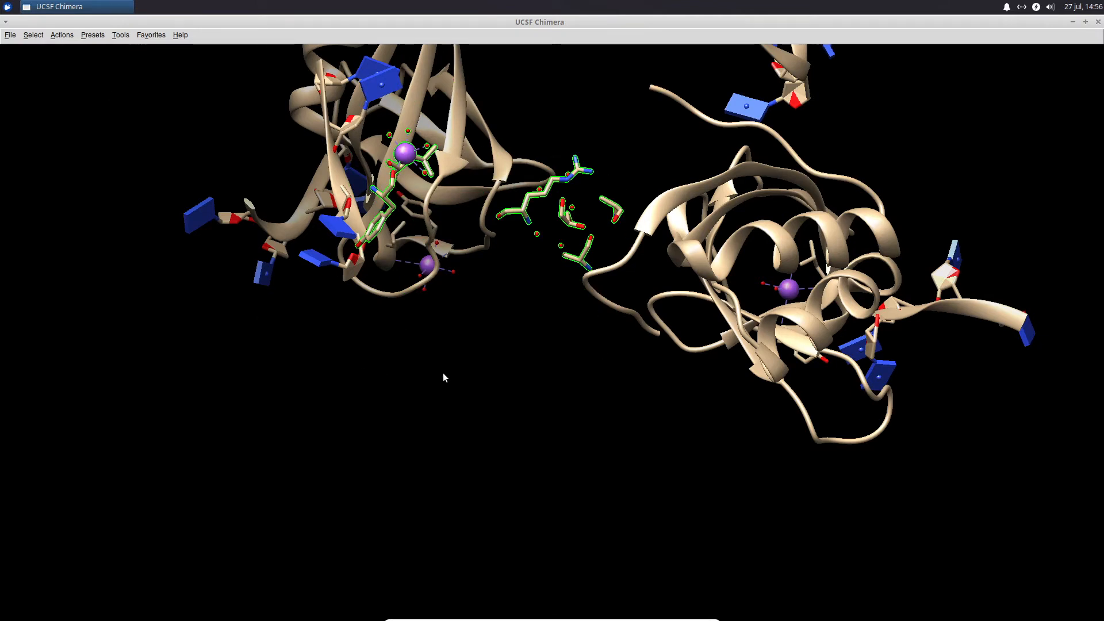
left_click(62, 35)
mouse_move(82, 65)
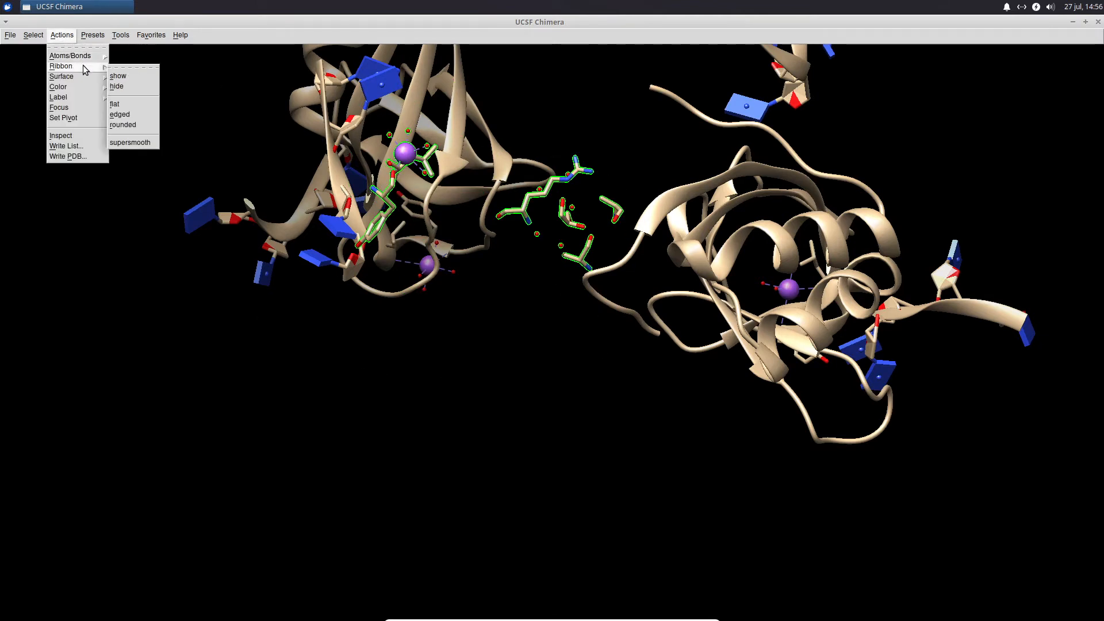
left_click(124, 76)
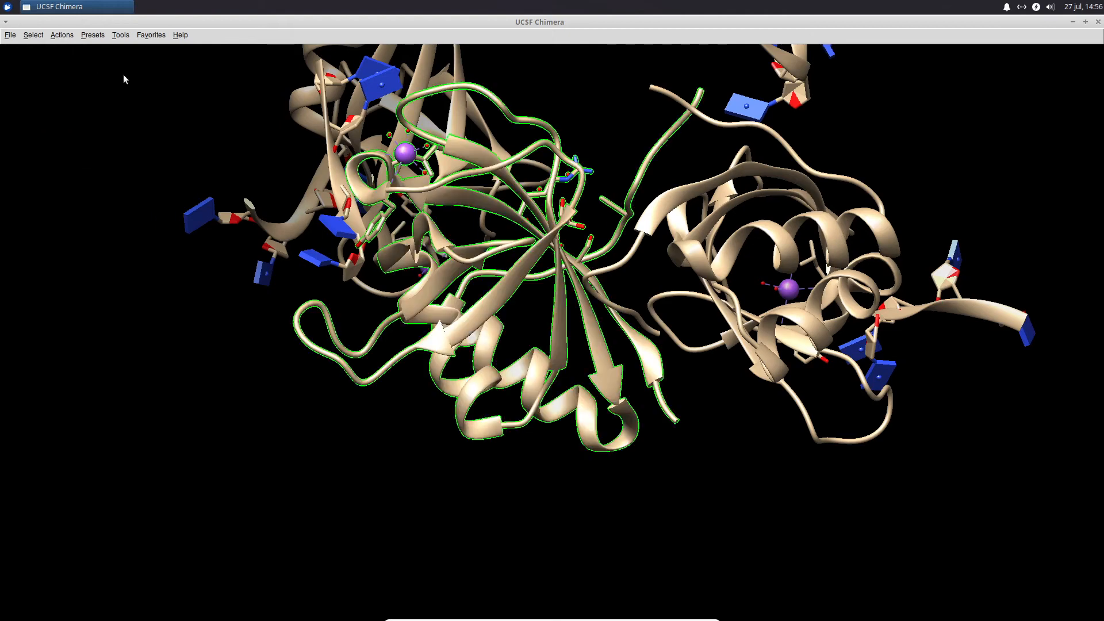
Step: Show the atoms and bonds of the selected chain B
left_click(52, 37)
mouse_move(78, 57)
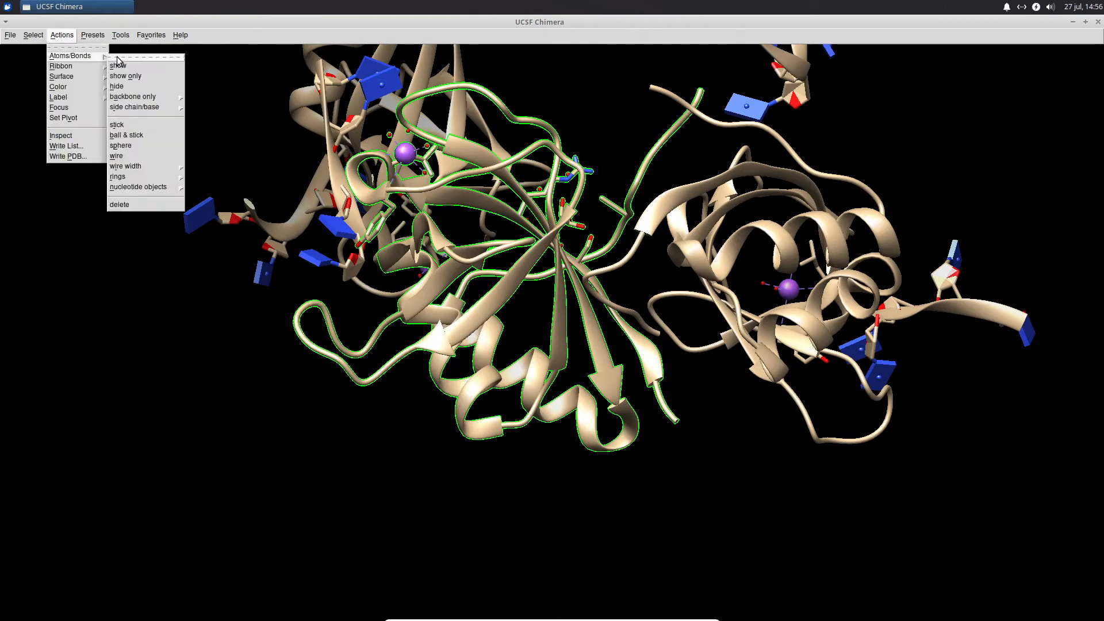
left_click(123, 67)
Step: Hide chain B's ribbon to leave only its atoms and bonds, and restore the ribbon
left_click(62, 35)
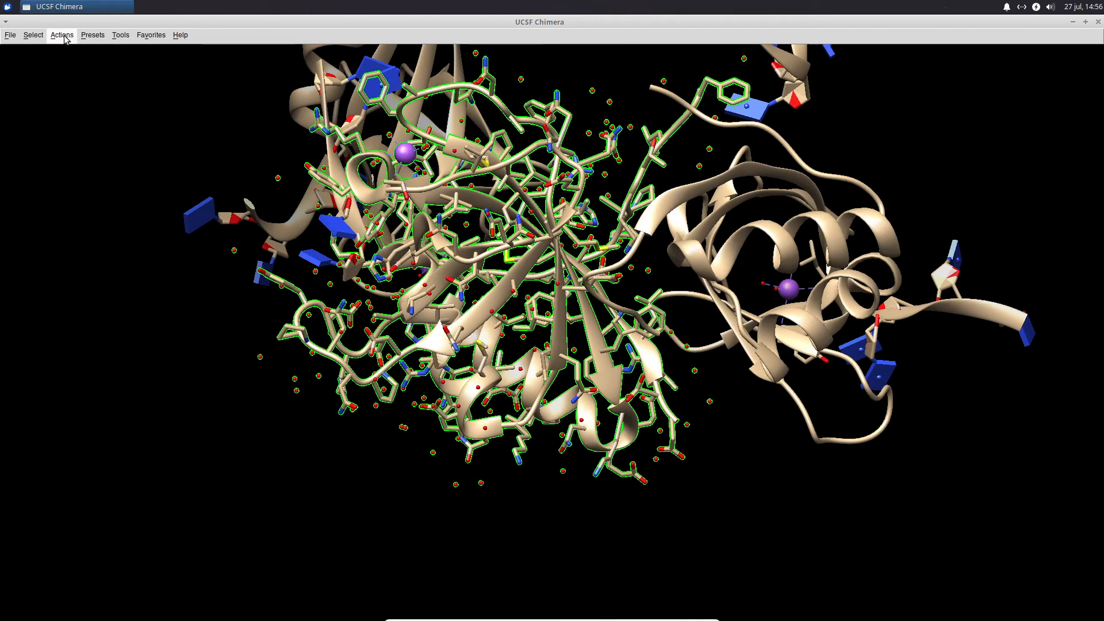
mouse_move(103, 67)
left_click(122, 87)
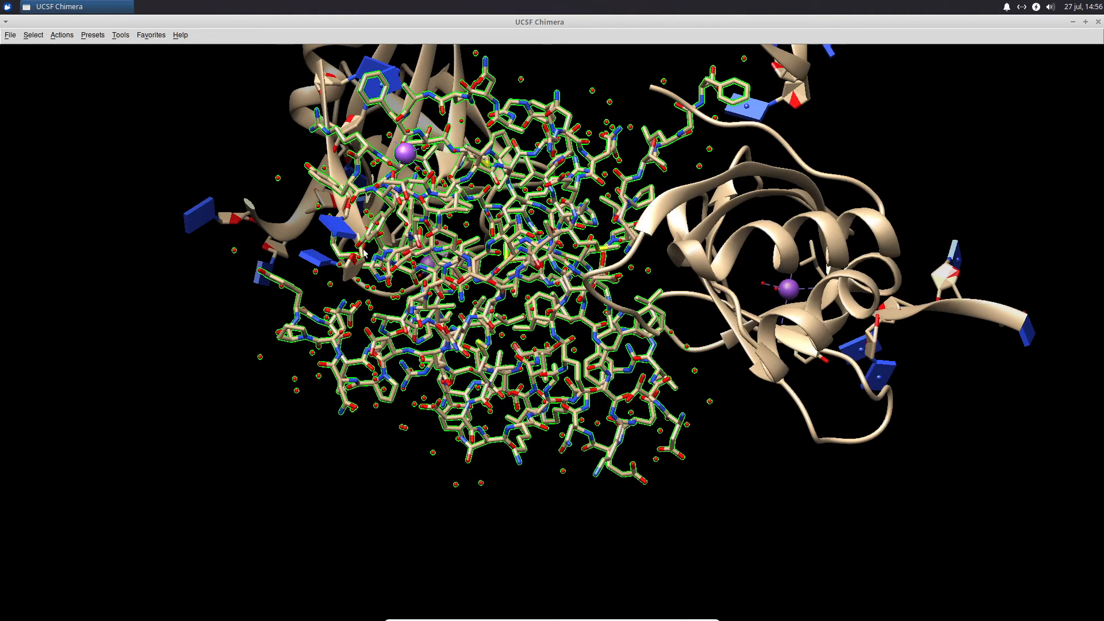
left_click(64, 35)
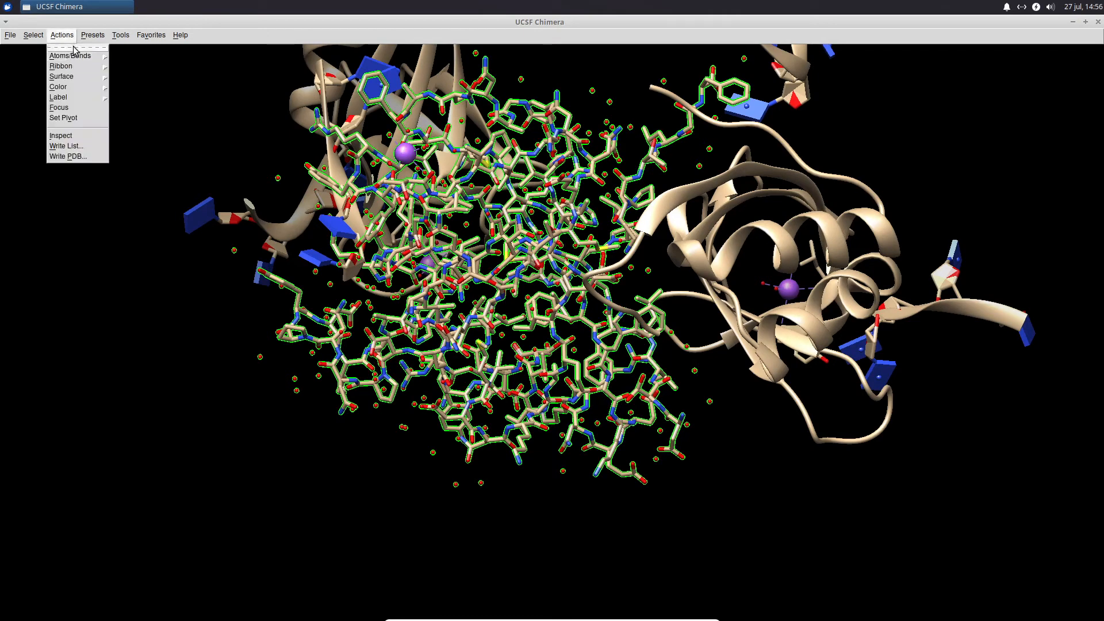
mouse_move(75, 66)
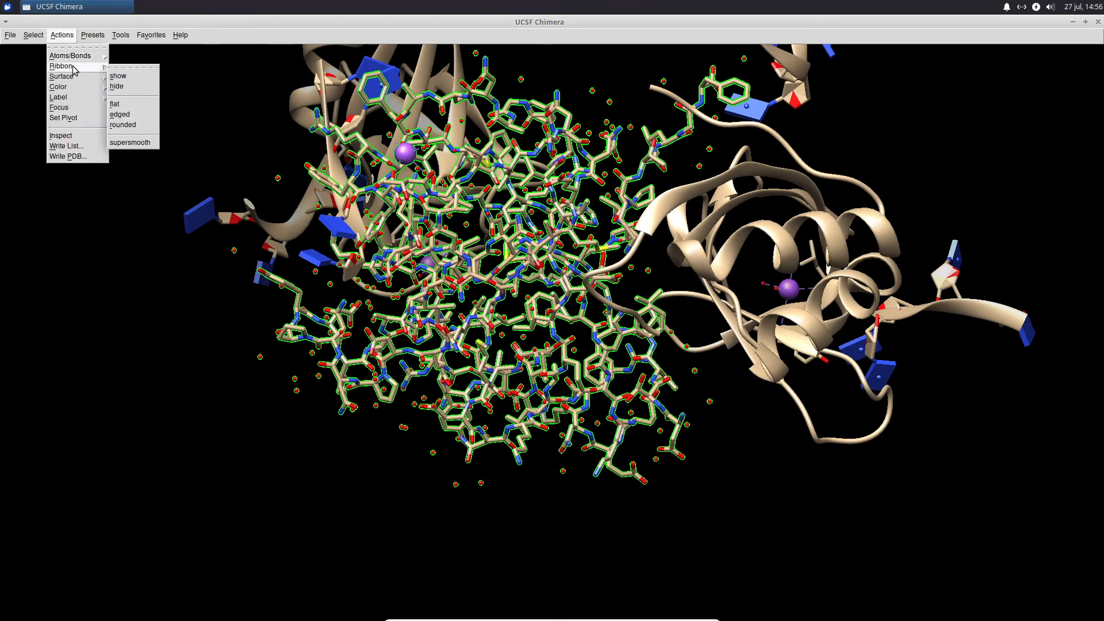
left_click(126, 78)
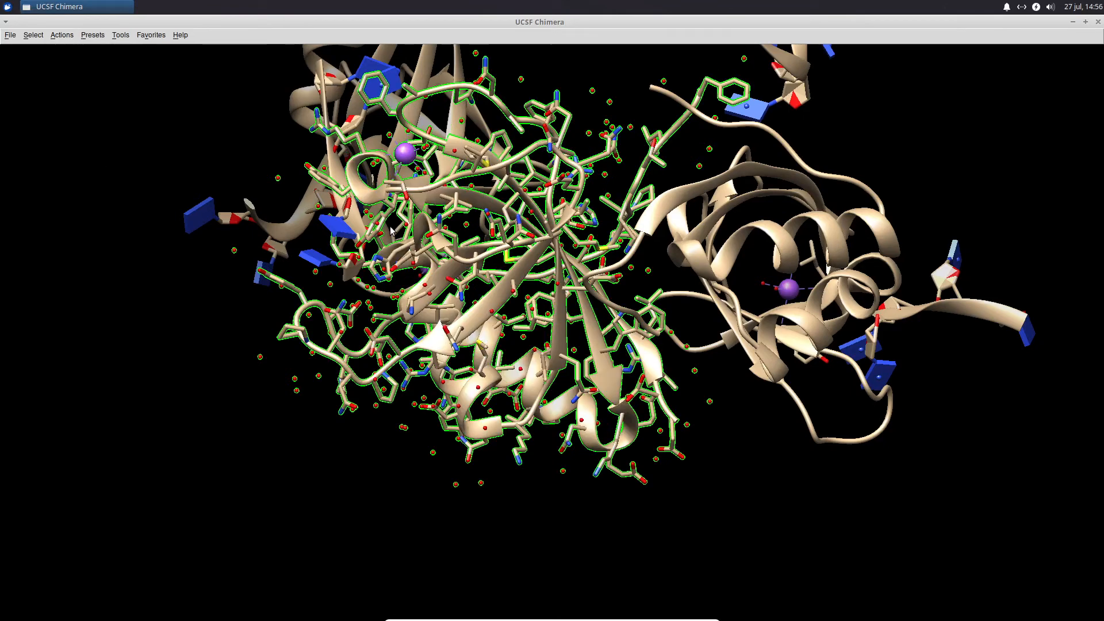
Step: Clear the current selection and select chain C
middle_click_drag(578, 127, 572, 168)
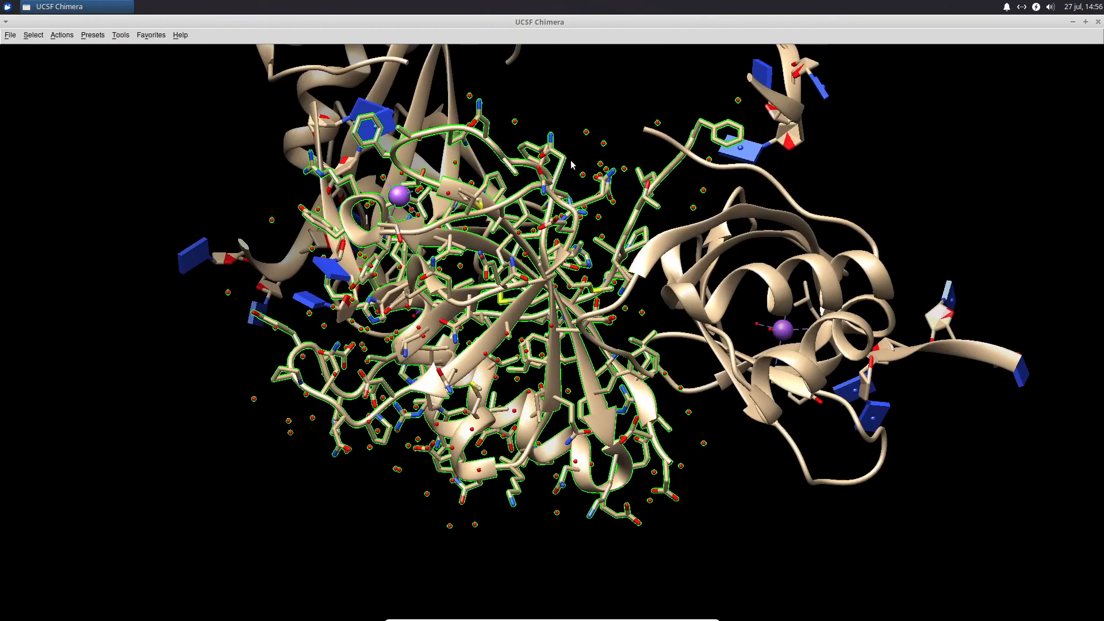
left_click(40, 38)
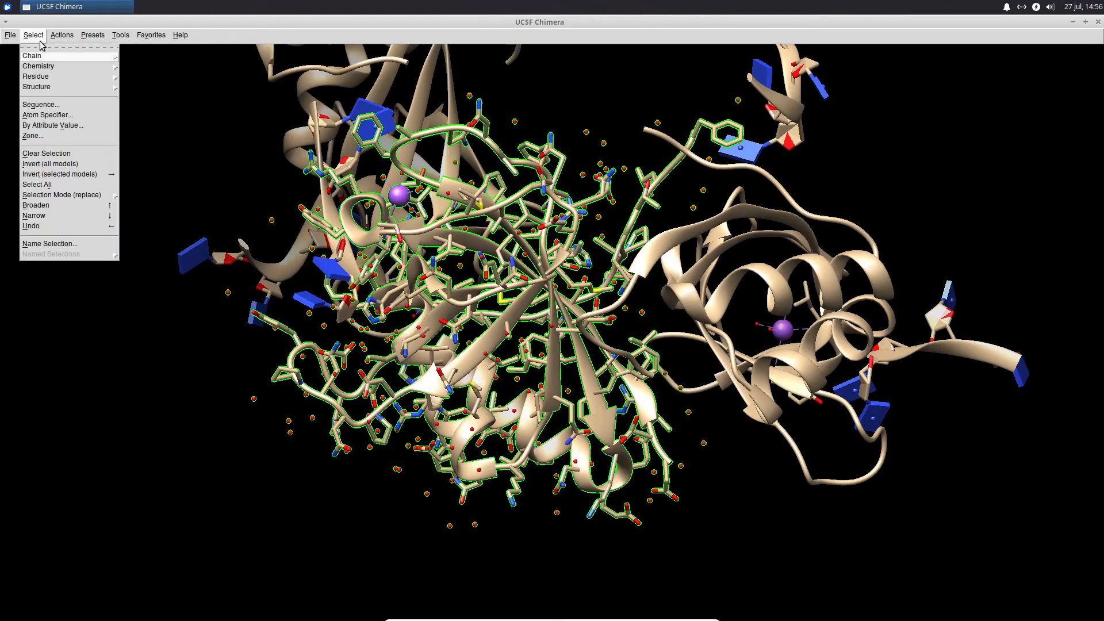
left_click(64, 152)
middle_click_drag(387, 115, 438, 334)
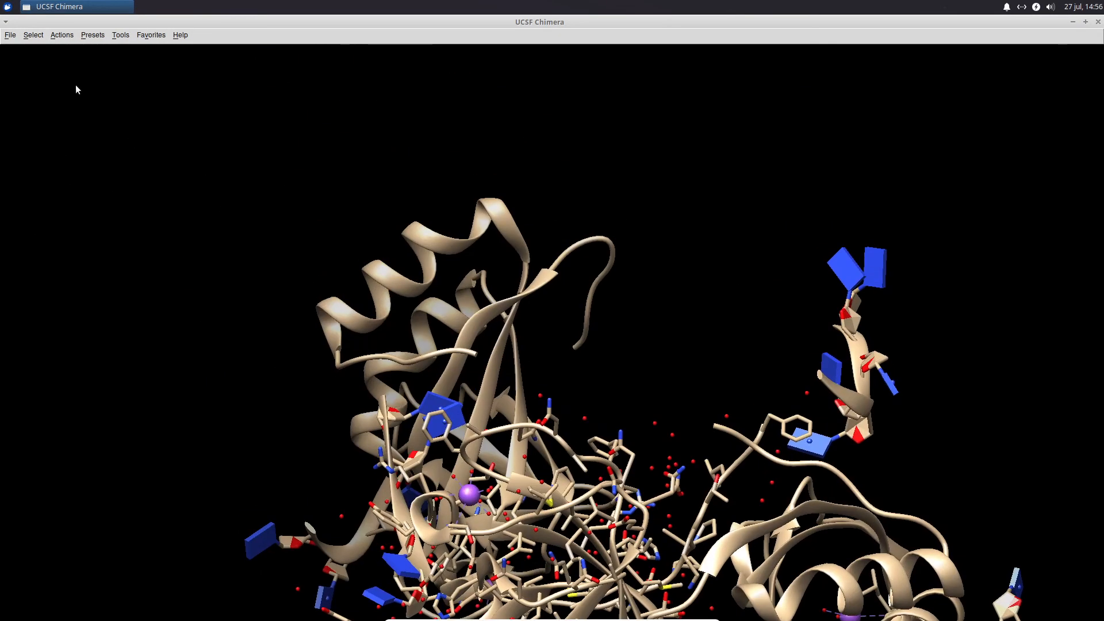
left_click(39, 38)
mouse_move(57, 60)
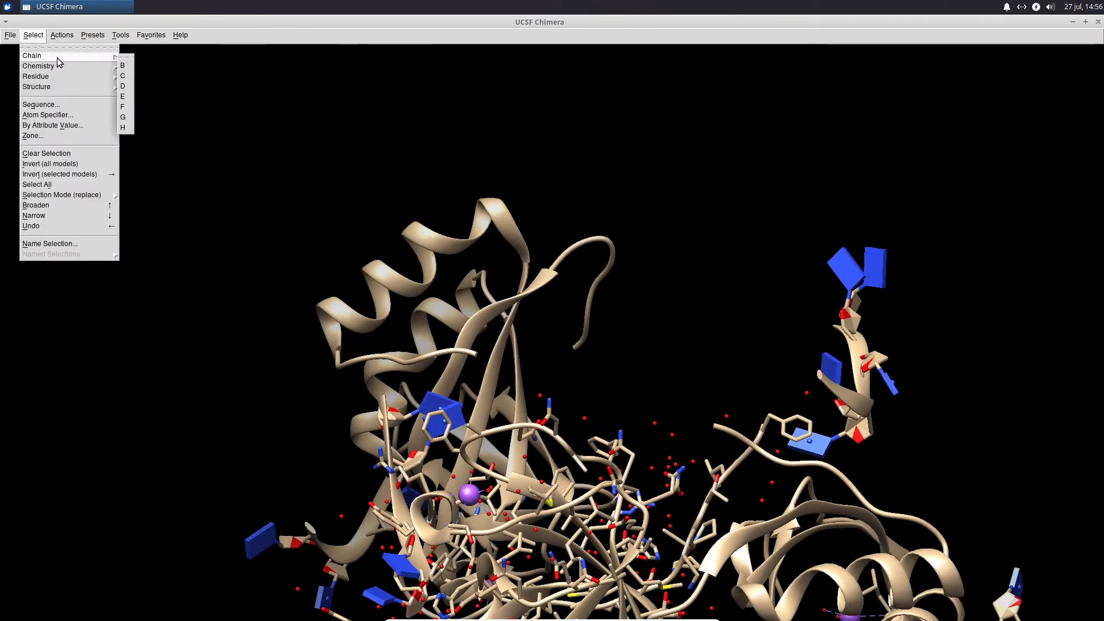
left_click(130, 78)
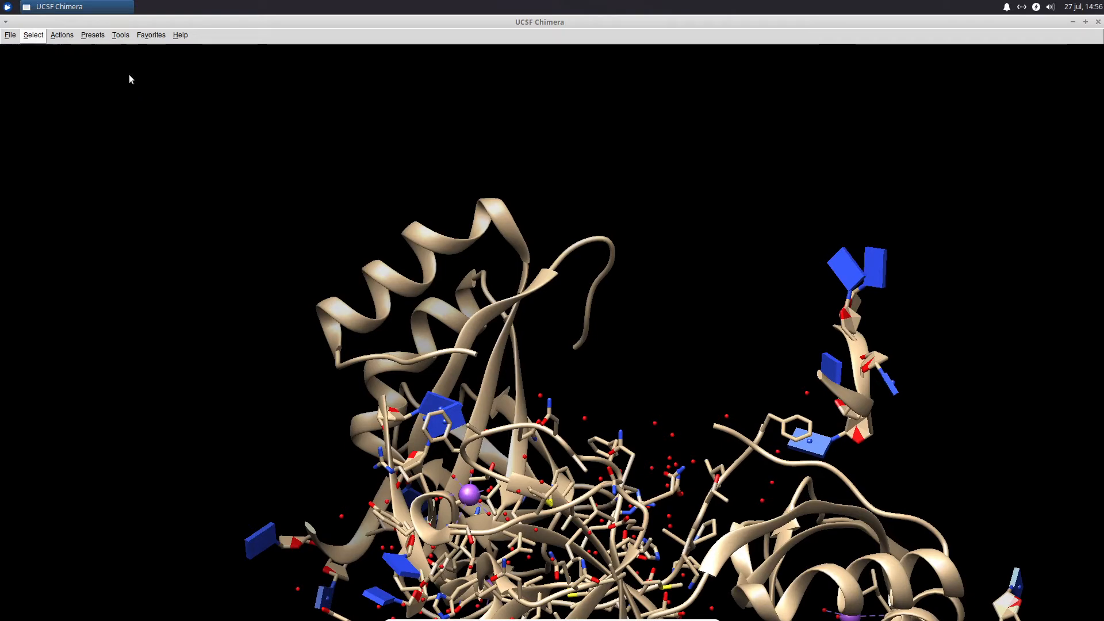
left_click_drag(418, 423, 538, 434)
middle_click_drag(538, 434, 569, 433)
Step: Show the molecular surface of the selected chain C and hide it again
left_click(52, 40)
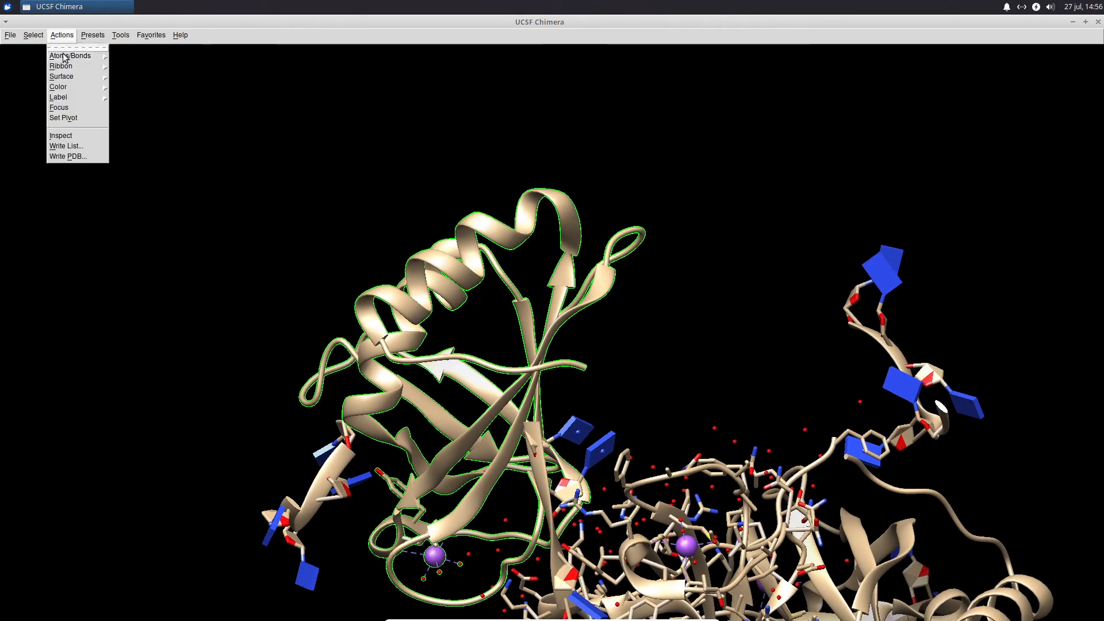
mouse_move(75, 76)
left_click(124, 88)
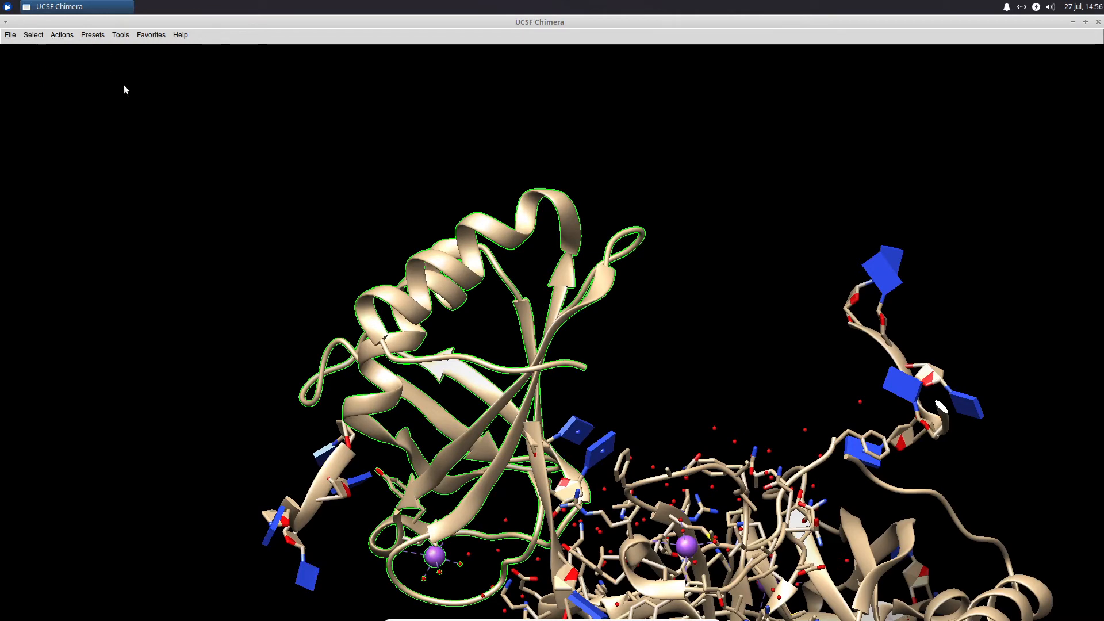
middle_click_drag(585, 192, 591, 168)
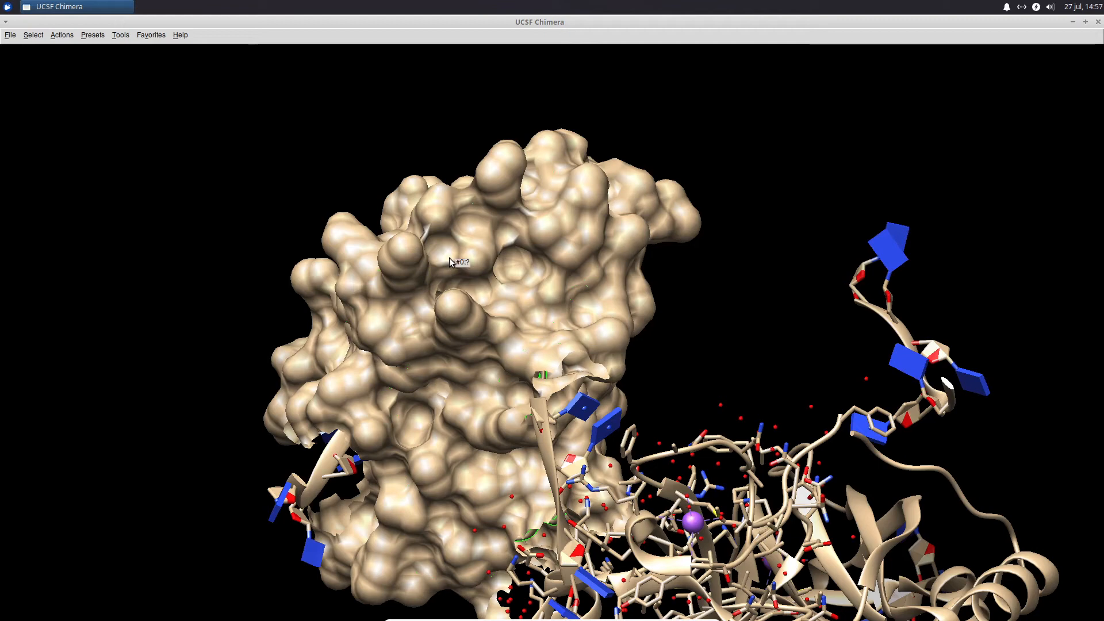
left_click(61, 35)
mouse_move(88, 76)
left_click(115, 97)
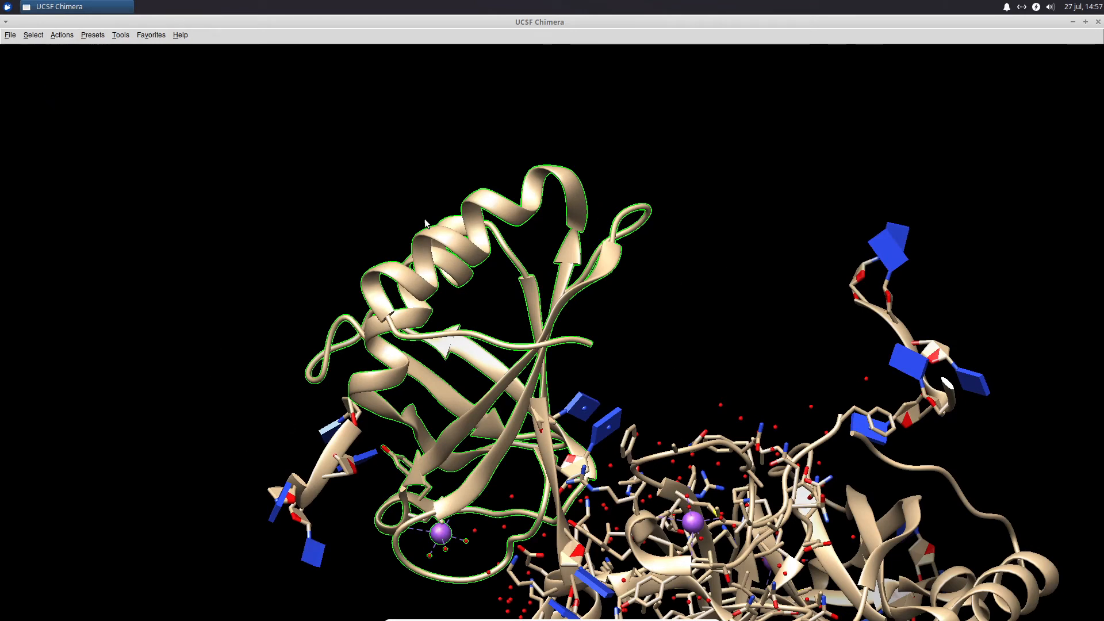
Step: Apply the Publication 1 (silhouette, rounded ribbon) preset to the structure
left_click(60, 35)
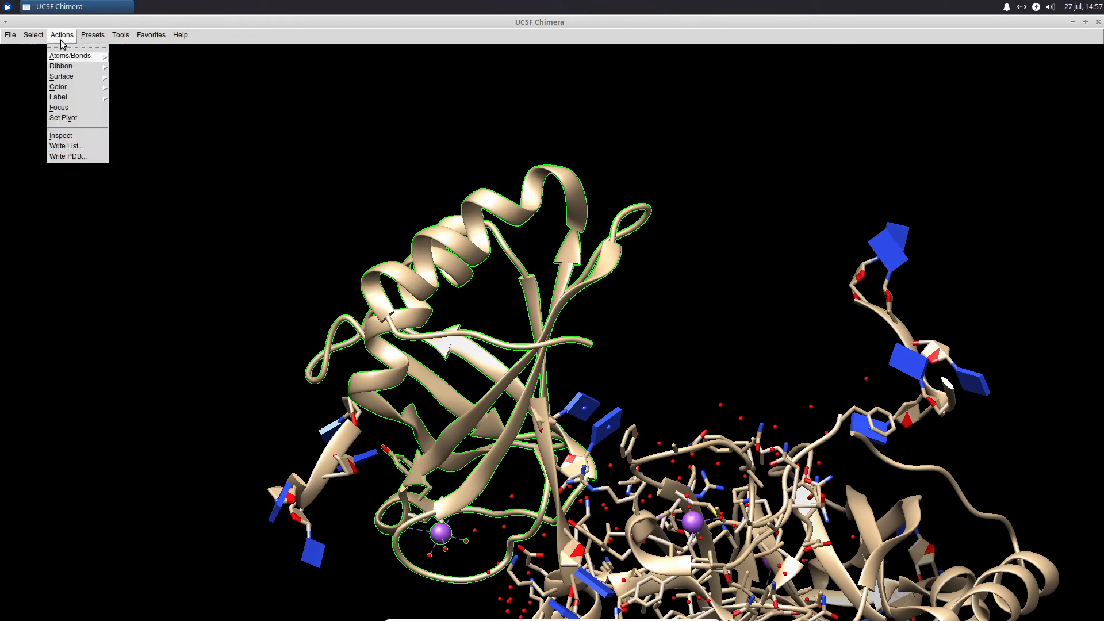
mouse_move(90, 38)
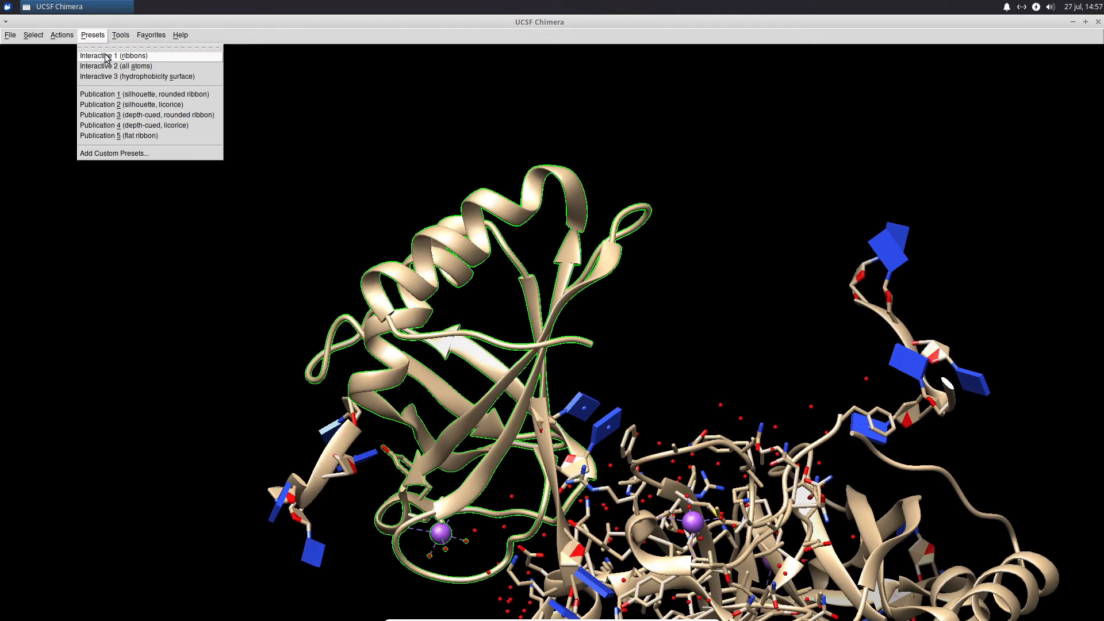
left_click(116, 97)
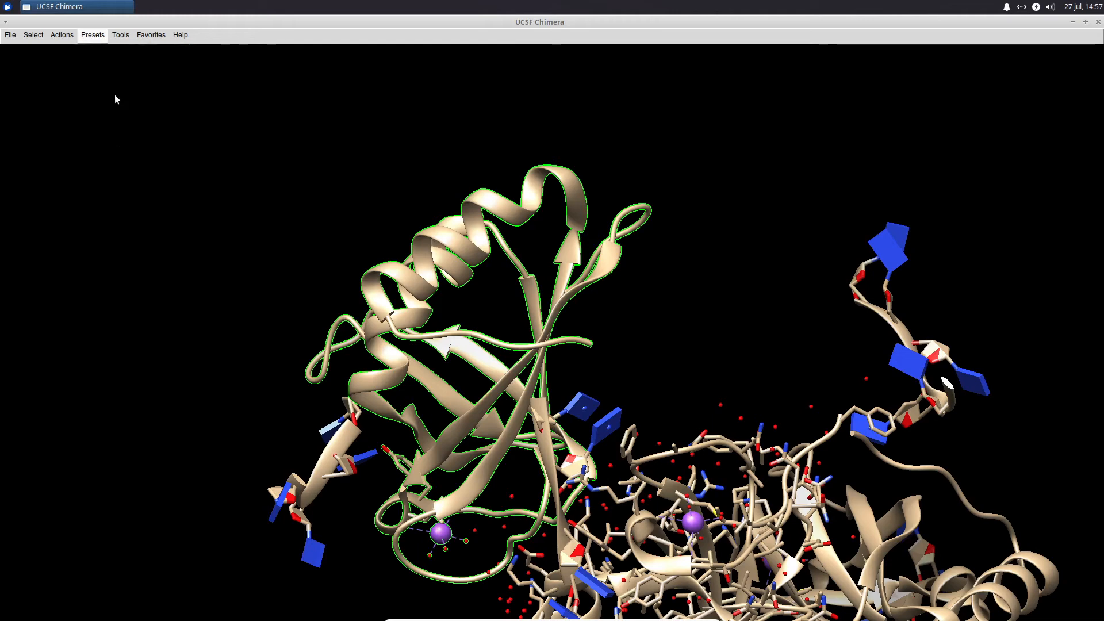
scroll(624, 287, "up", 2)
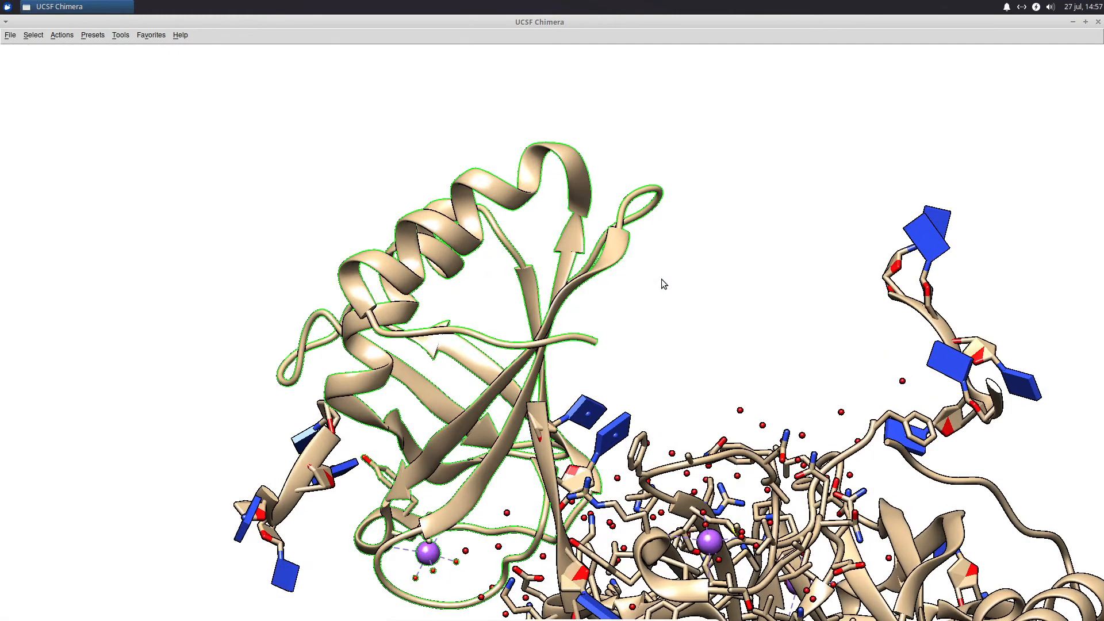
scroll(710, 218, "down", 1)
scroll(710, 217, "down", 1)
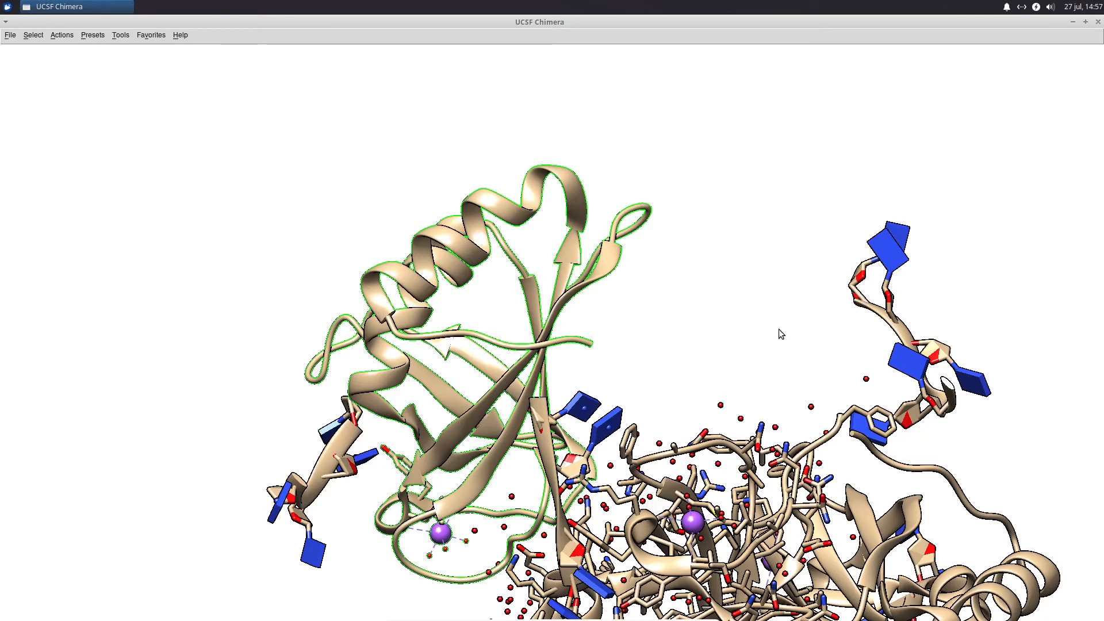
Step: Apply the Publication 3 (depth-cued, rounded ribbon) preset and clear the selection
left_click(93, 35)
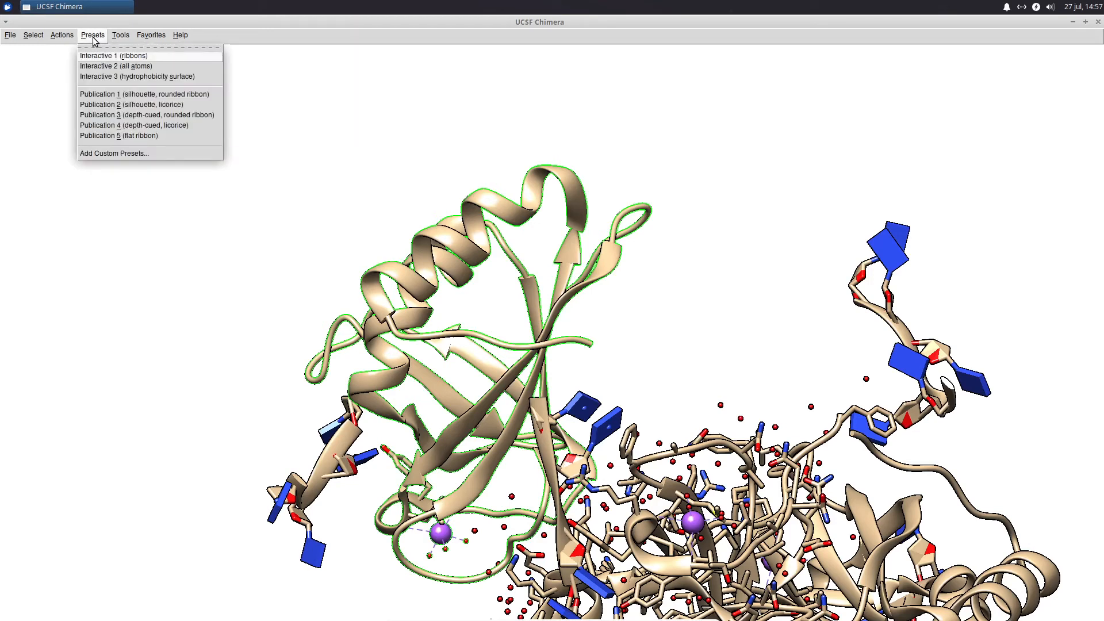
left_click(128, 117)
middle_click_drag(667, 392, 655, 341)
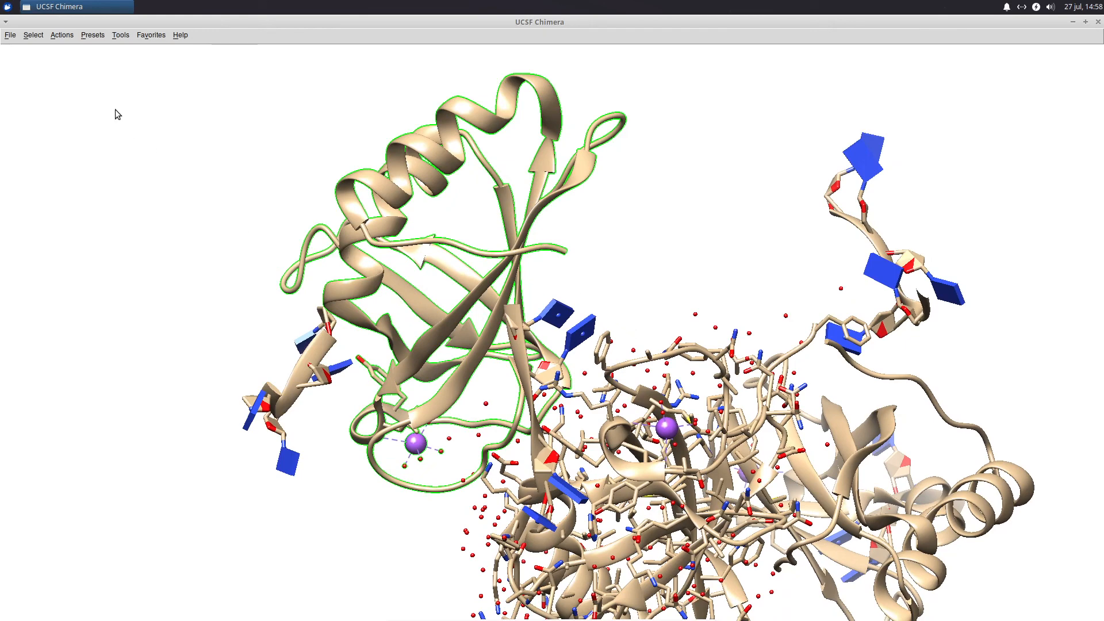
left_click(34, 35)
left_click(63, 130)
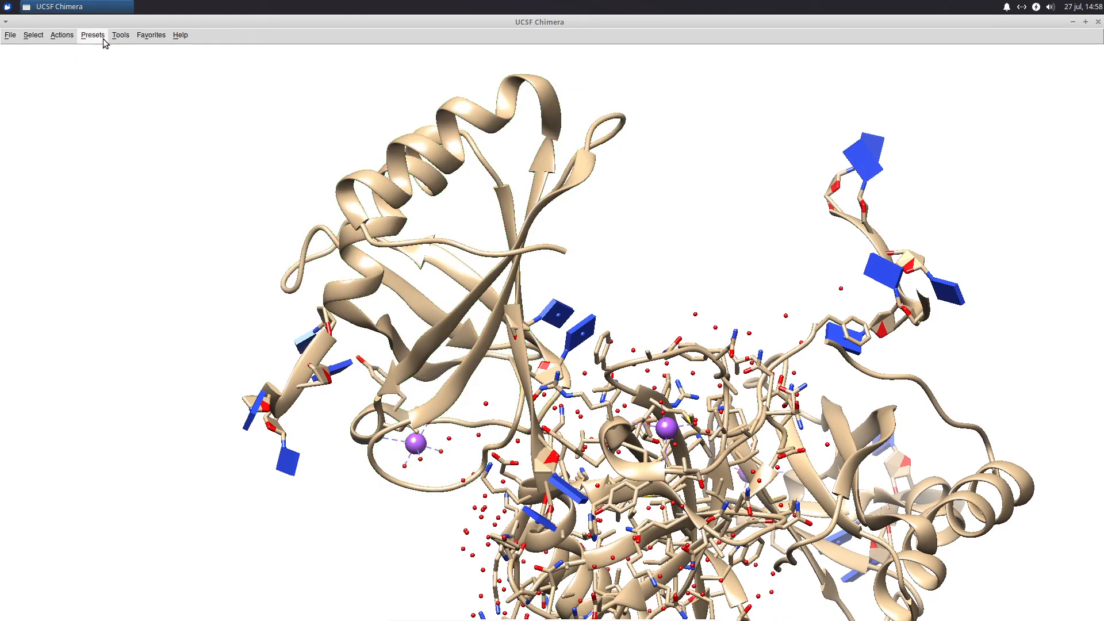
left_click(122, 36)
mouse_move(126, 58)
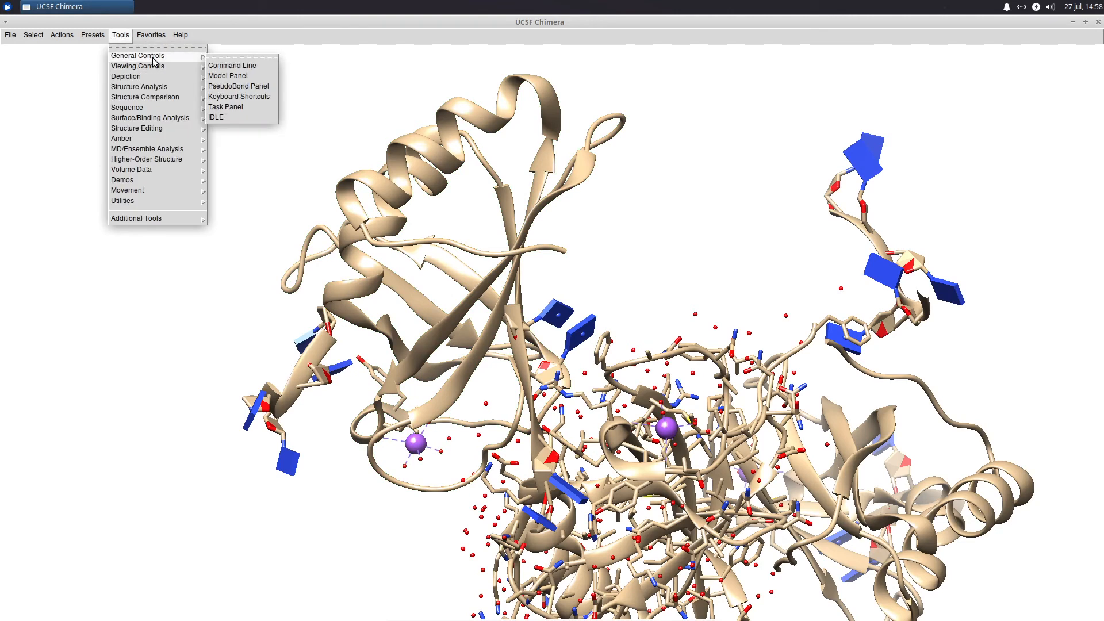
mouse_move(158, 101)
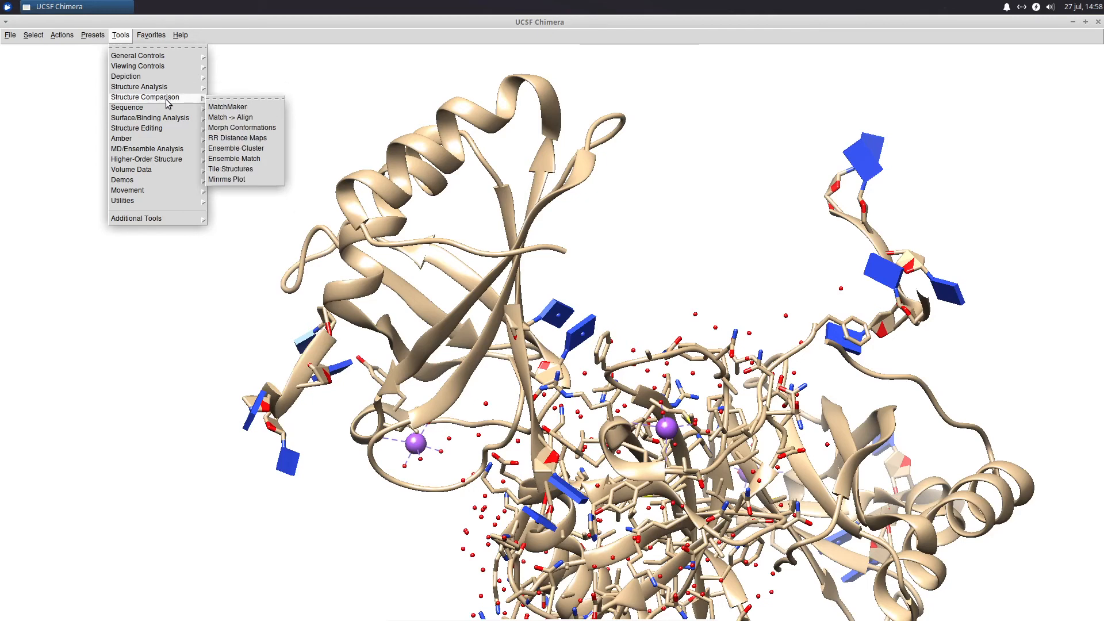
mouse_move(168, 129)
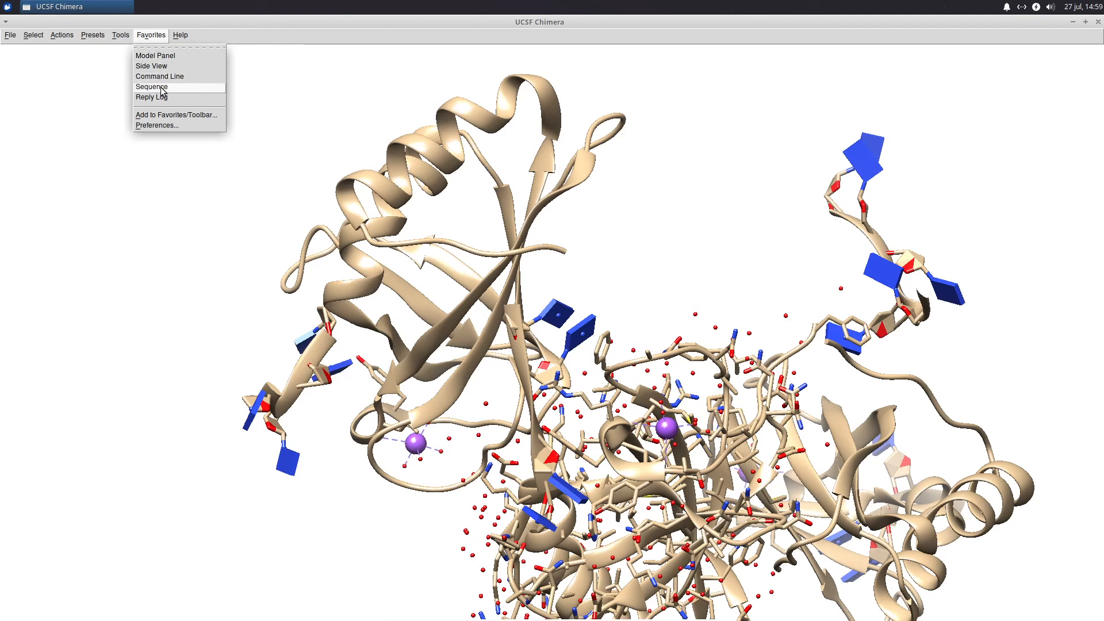
mouse_move(183, 43)
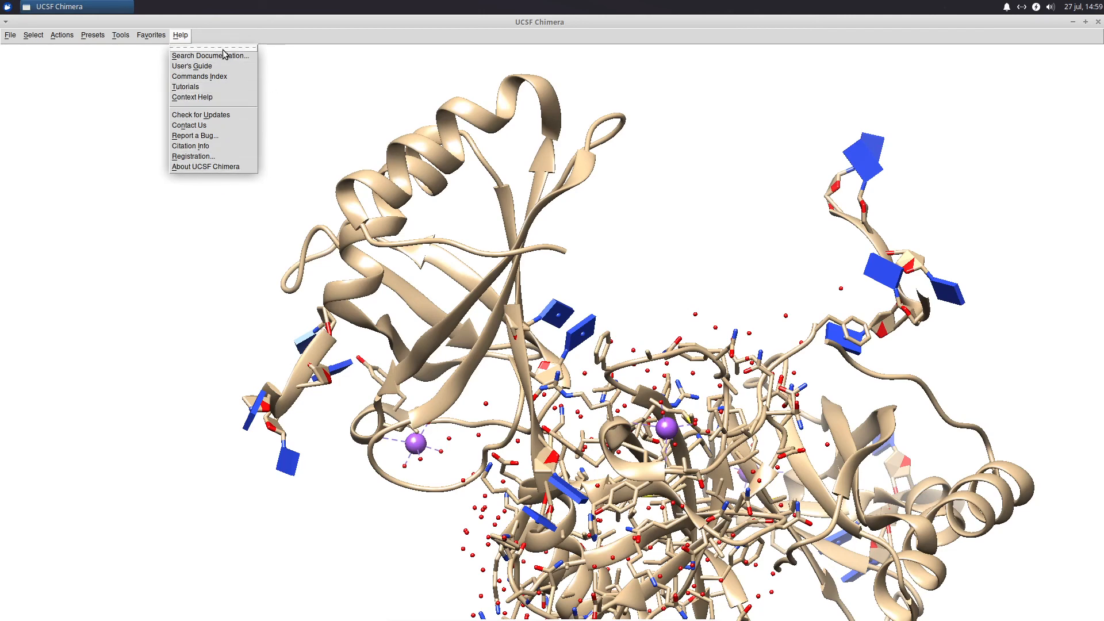
left_click(130, 103)
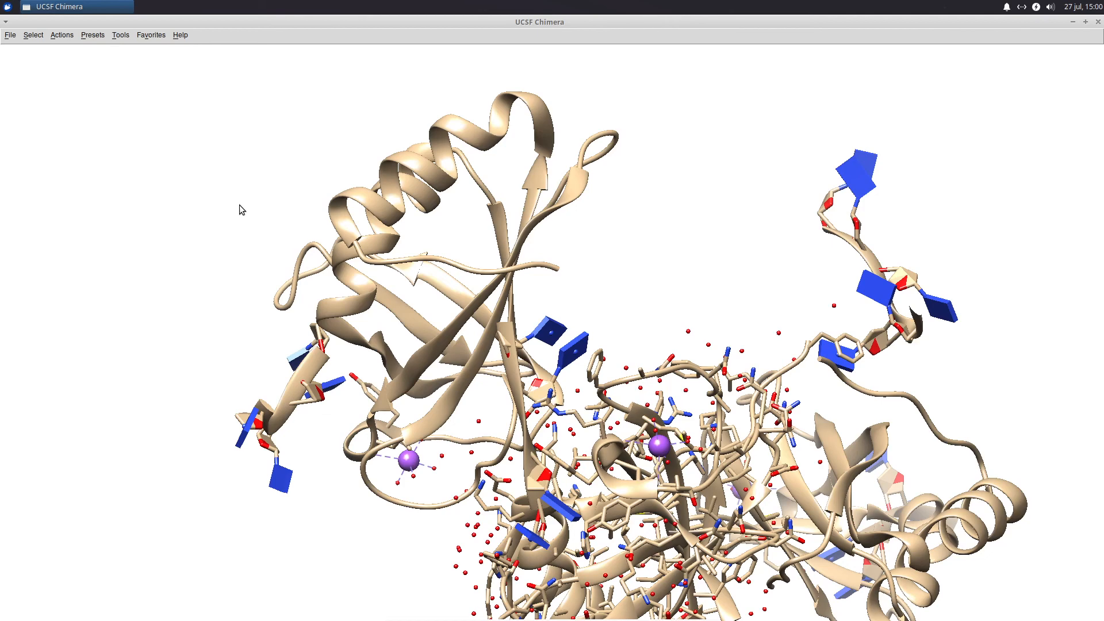
Step: Close the current session and reopen the PDB structure 4s0n from the recently used data
left_click(10, 35)
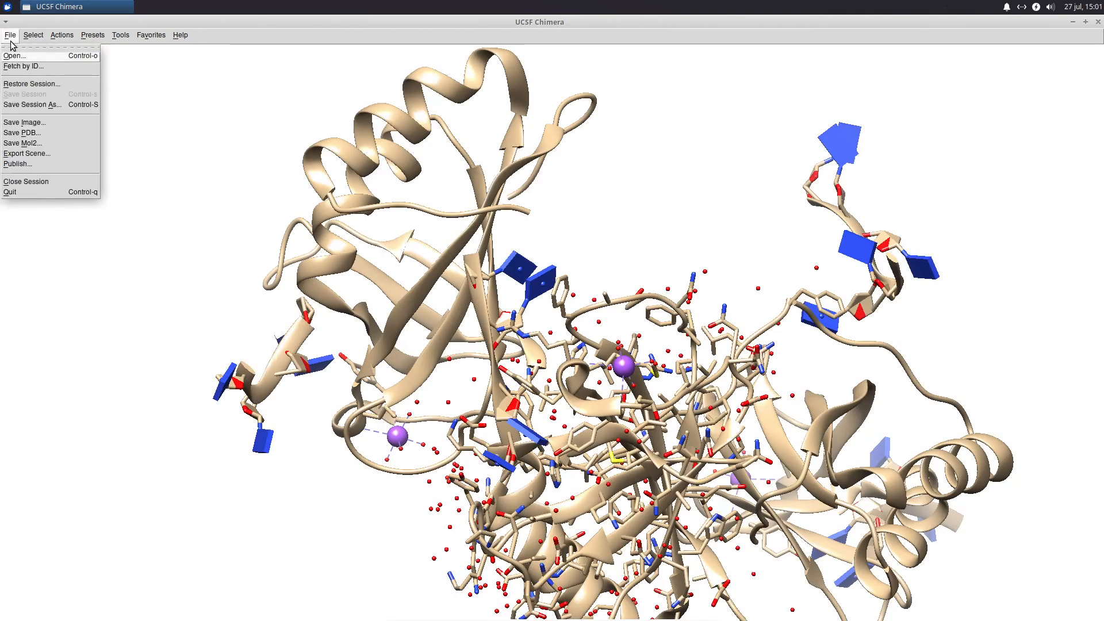
left_click(51, 182)
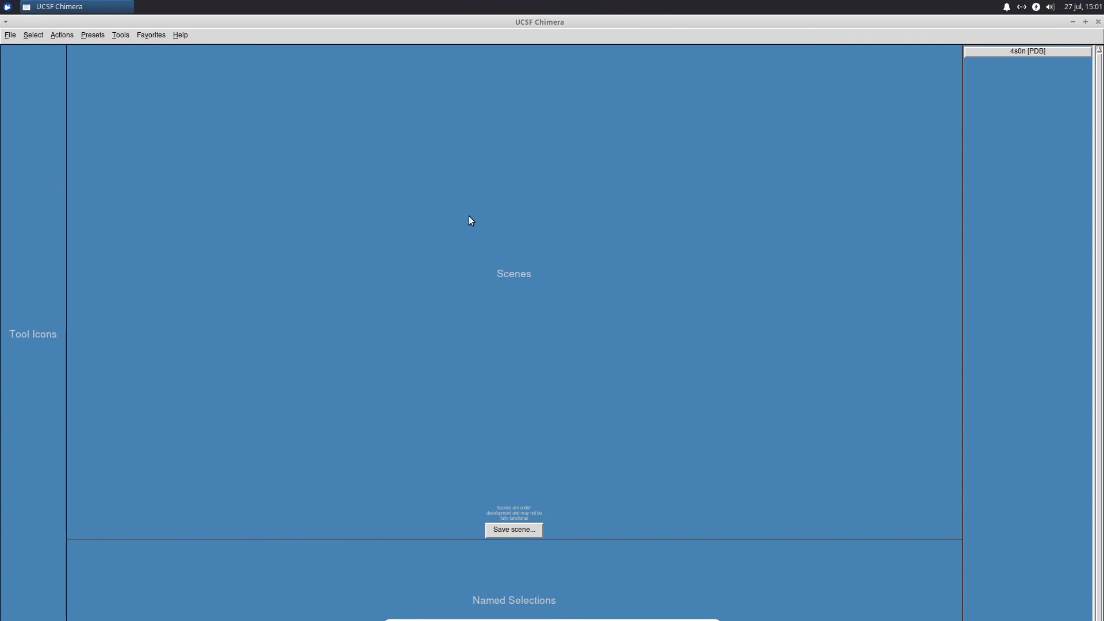
left_click(1016, 53)
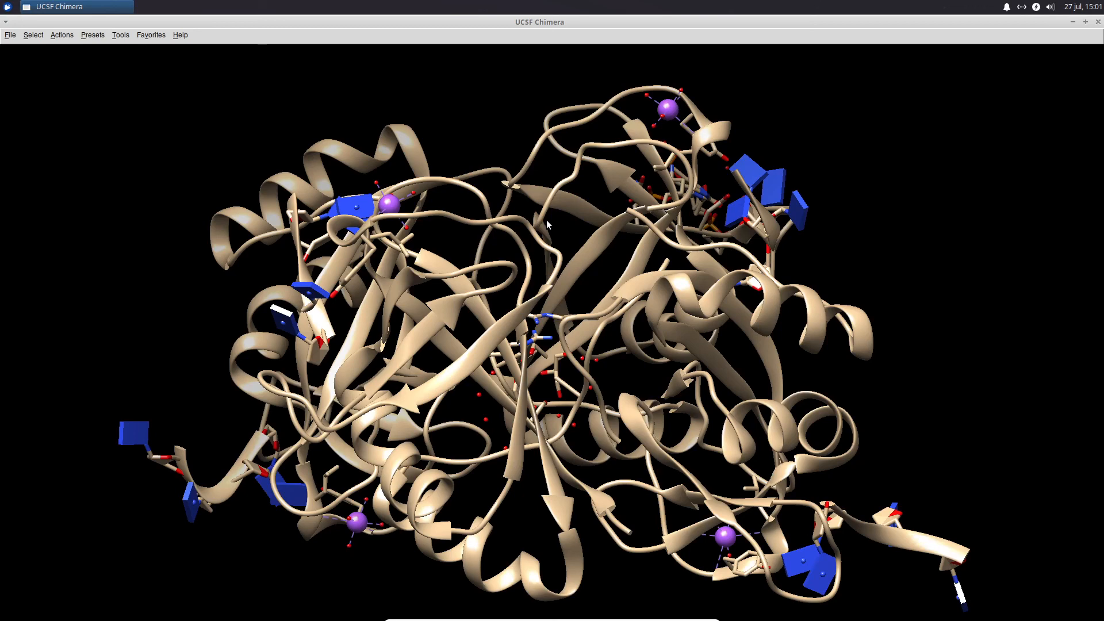
Step: Apply the Publication 3 (depth-cued, rounded ribbon) preset to the reloaded 4s0n structure
left_click(121, 35)
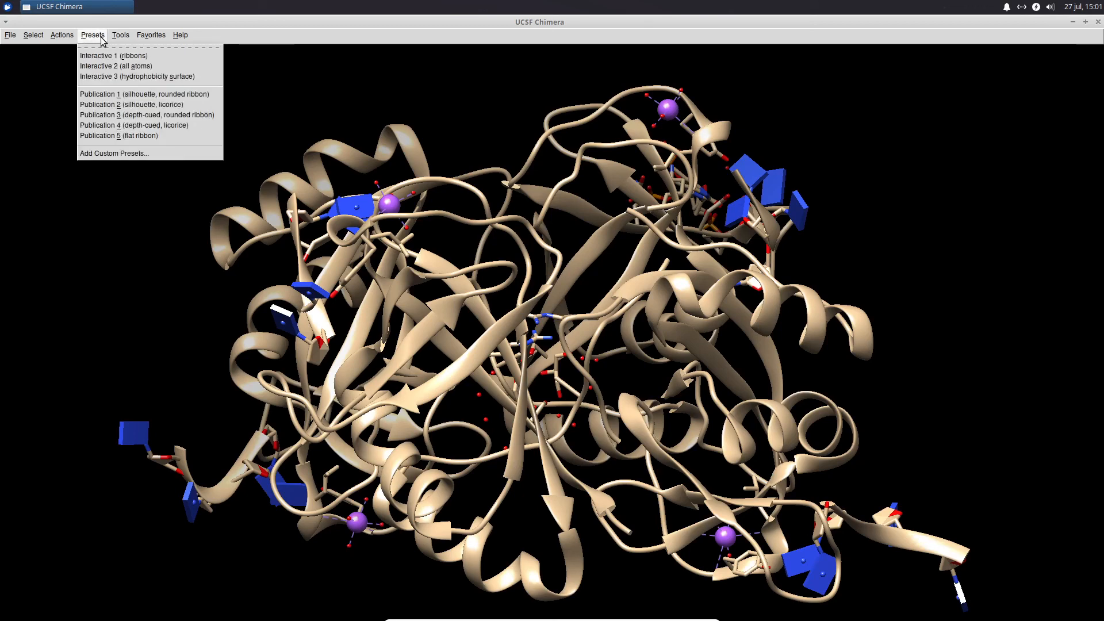
left_click(140, 115)
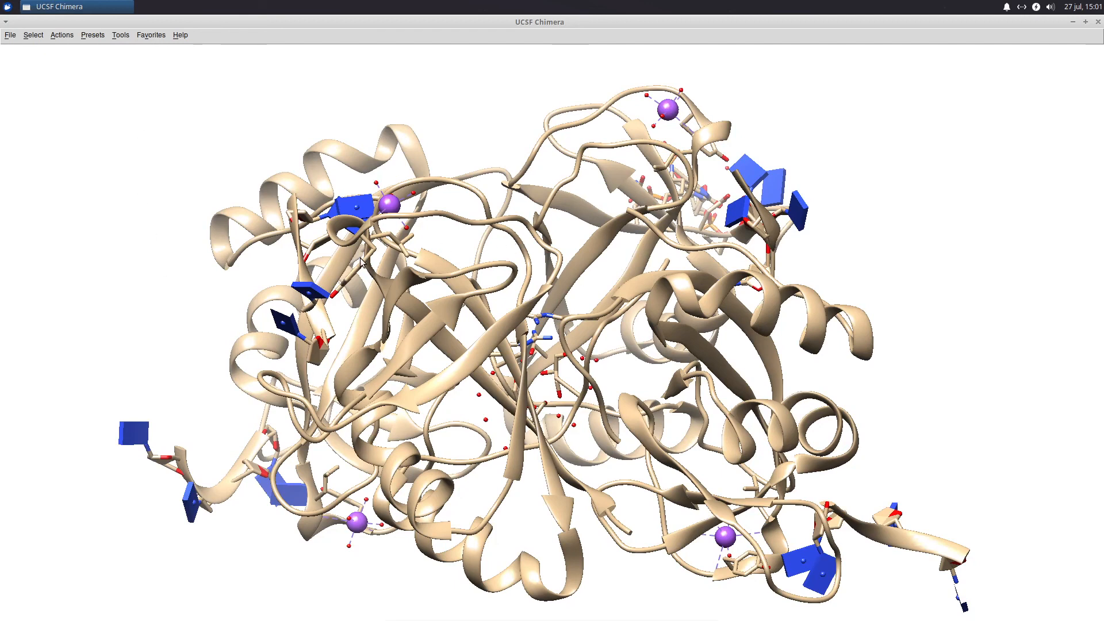
mouse_move(334, 194)
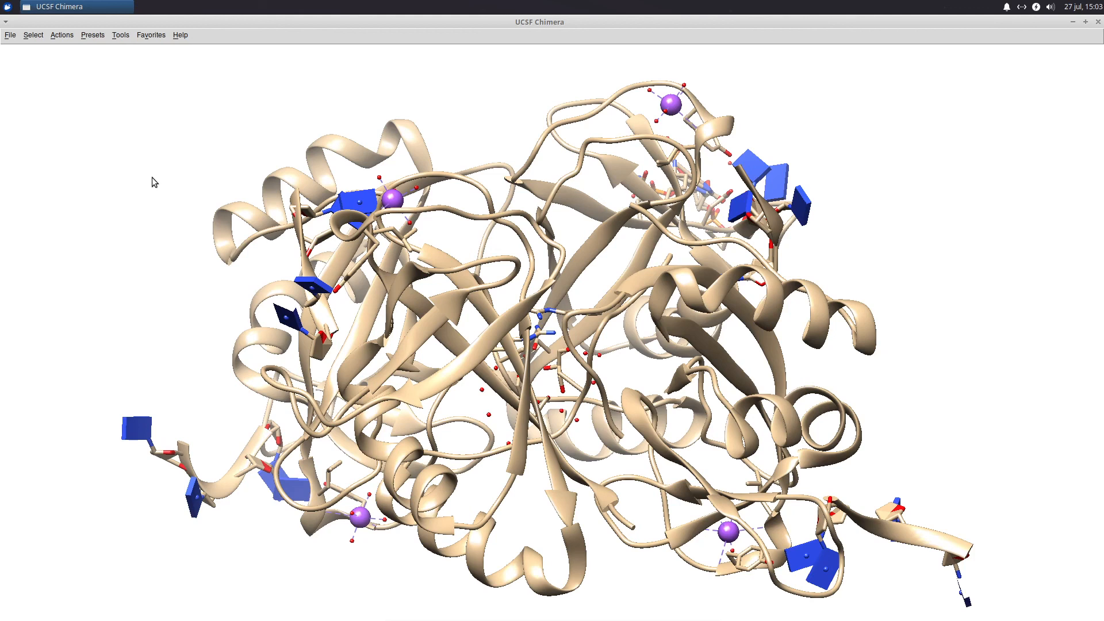
left_click(65, 41)
mouse_move(77, 57)
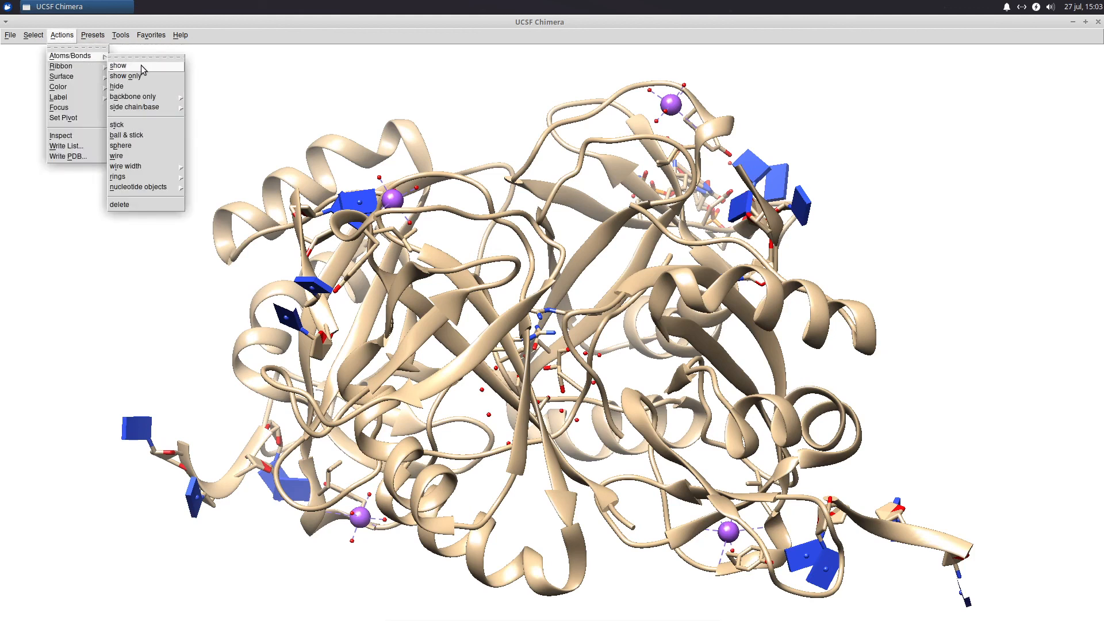
left_click(231, 121)
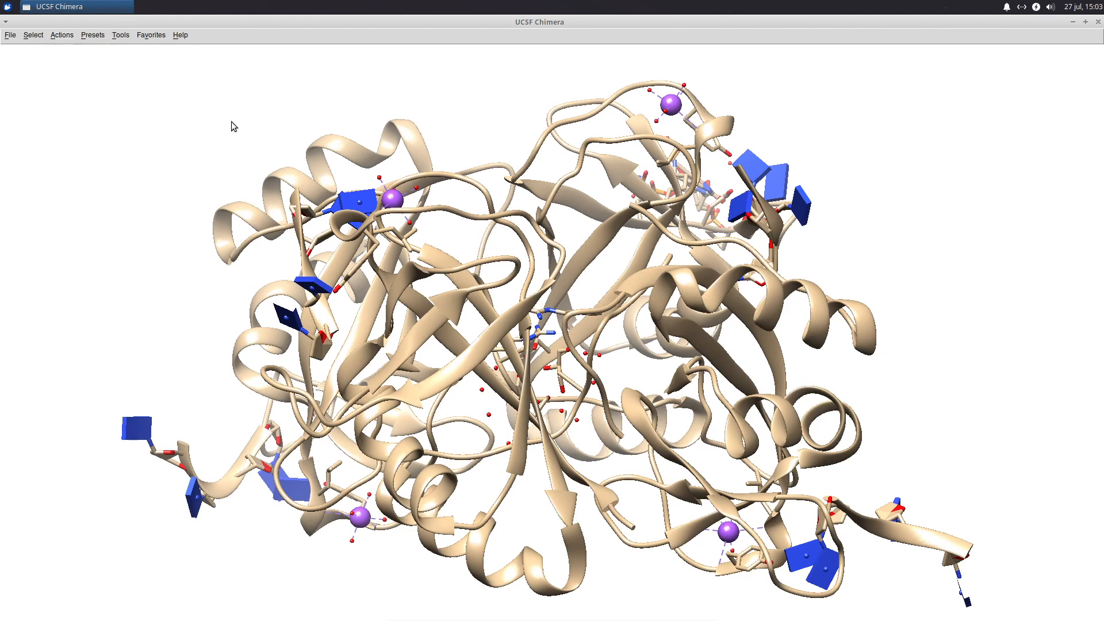